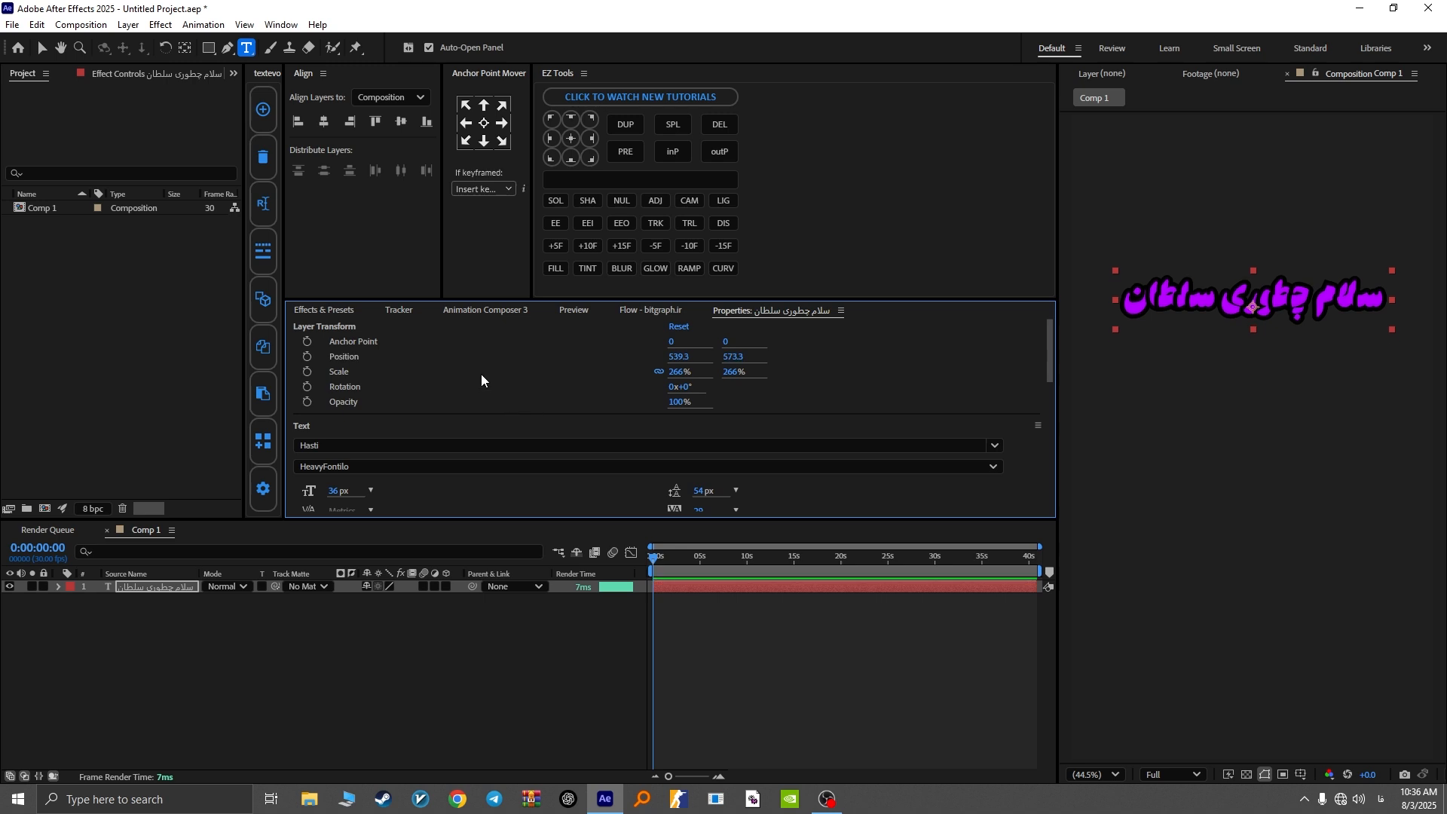
Step: Turn off the stroke on the purple text layer
{"action": "left_click", "coordinate": [309, 490]}
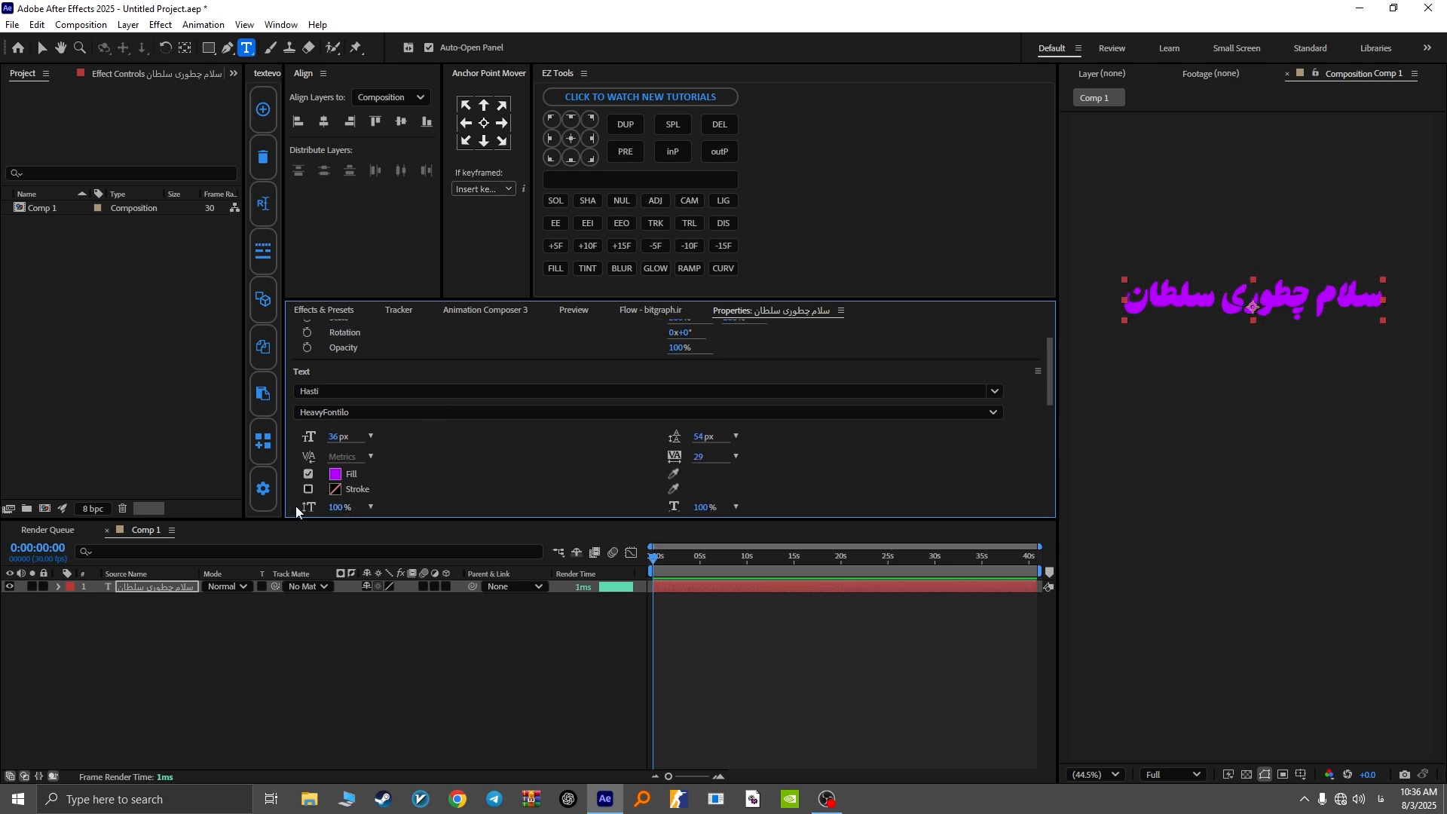
{"action": "left_click", "coordinate": [706, 615]}
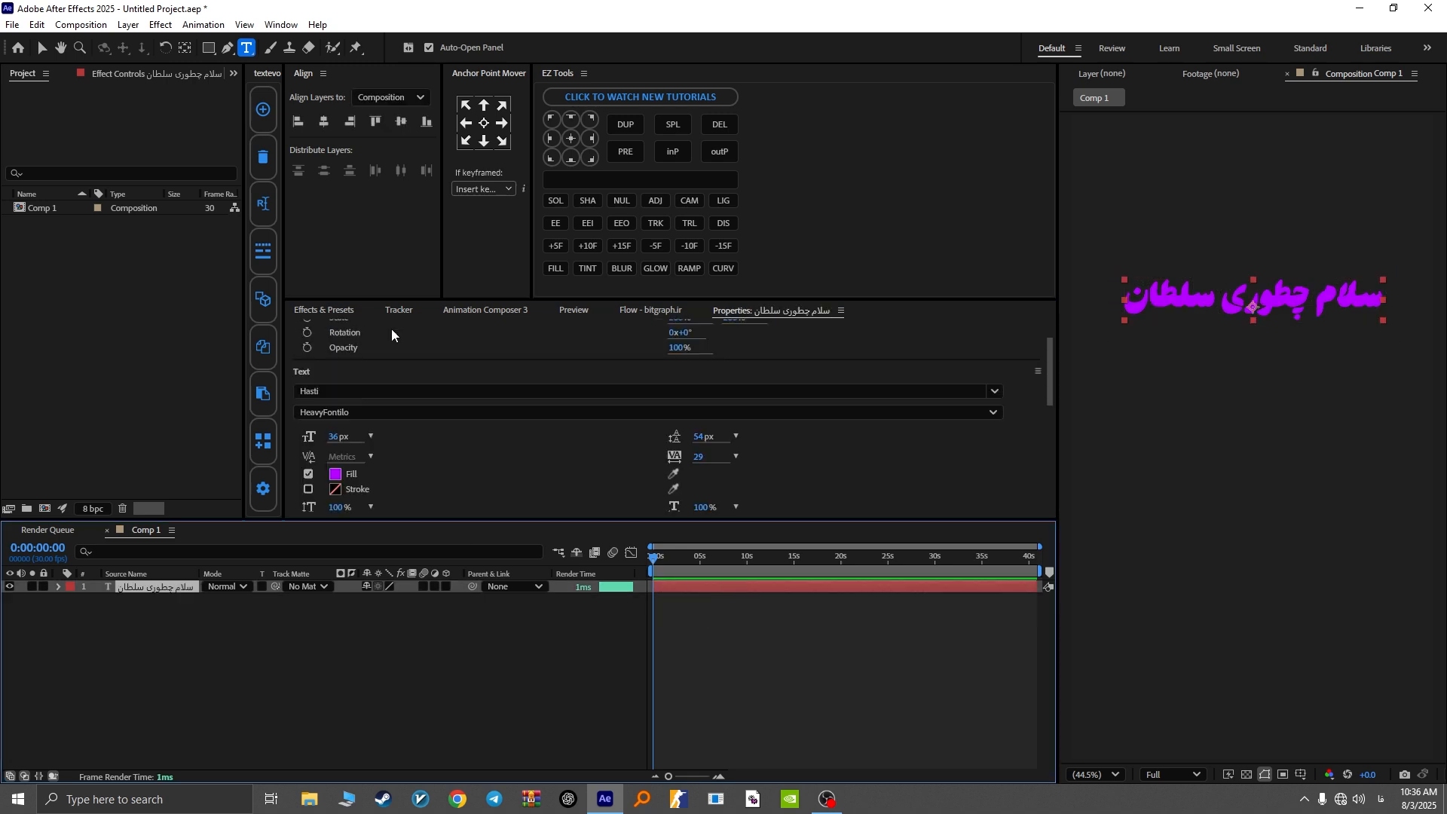
Step: Scale the text layer to 293% and move it up to a Y position of 318.3
{"action": "scroll", "coordinate": [378, 345], "scroll_direction": "up", "scroll_amount": 2}
{"action": "left_click_drag", "start_coordinate": [675, 365], "coordinate": [500, 381]}
{"action": "left_click", "coordinate": [188, 689]}
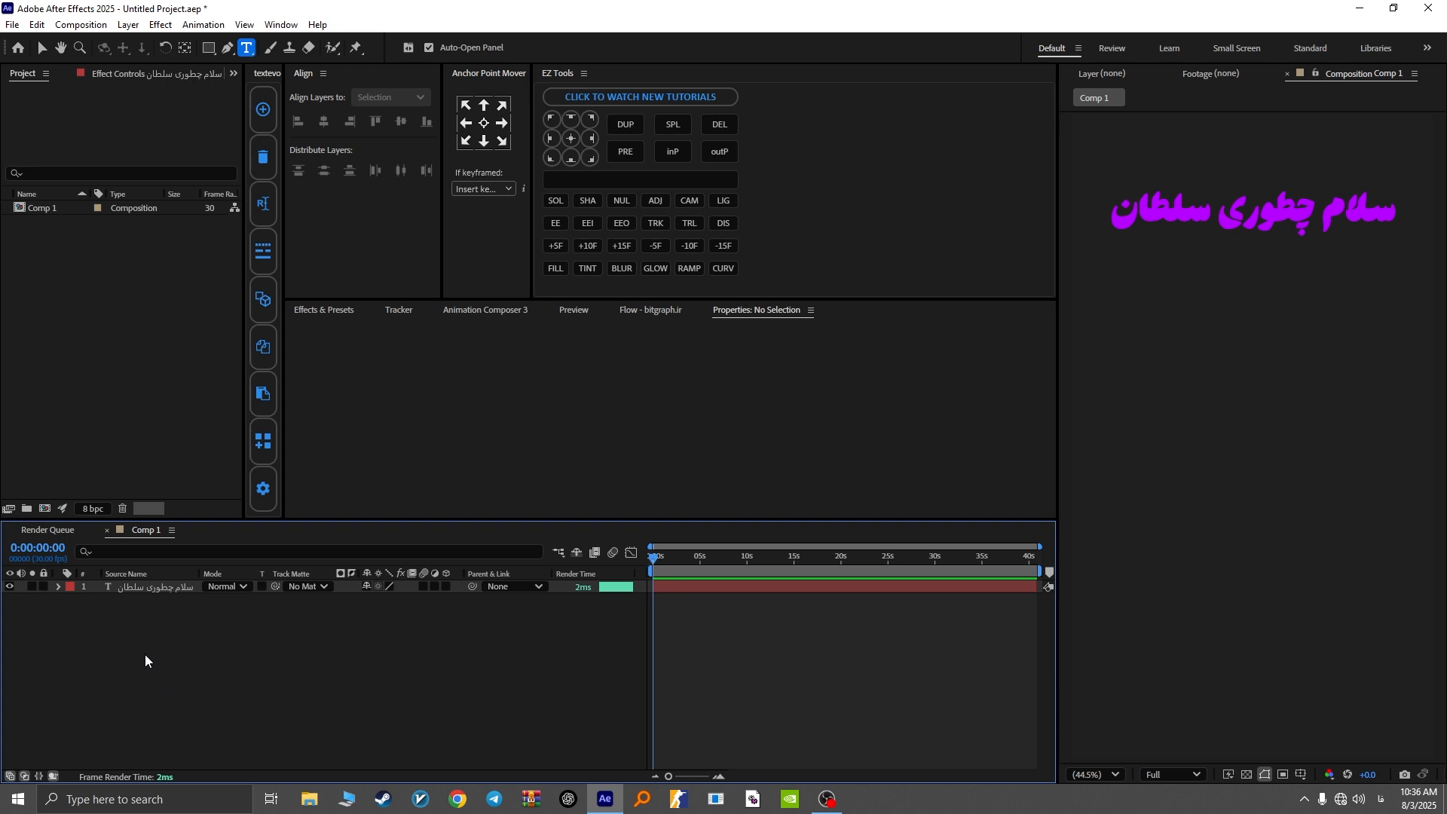
{"action": "left_click", "coordinate": [264, 75]}
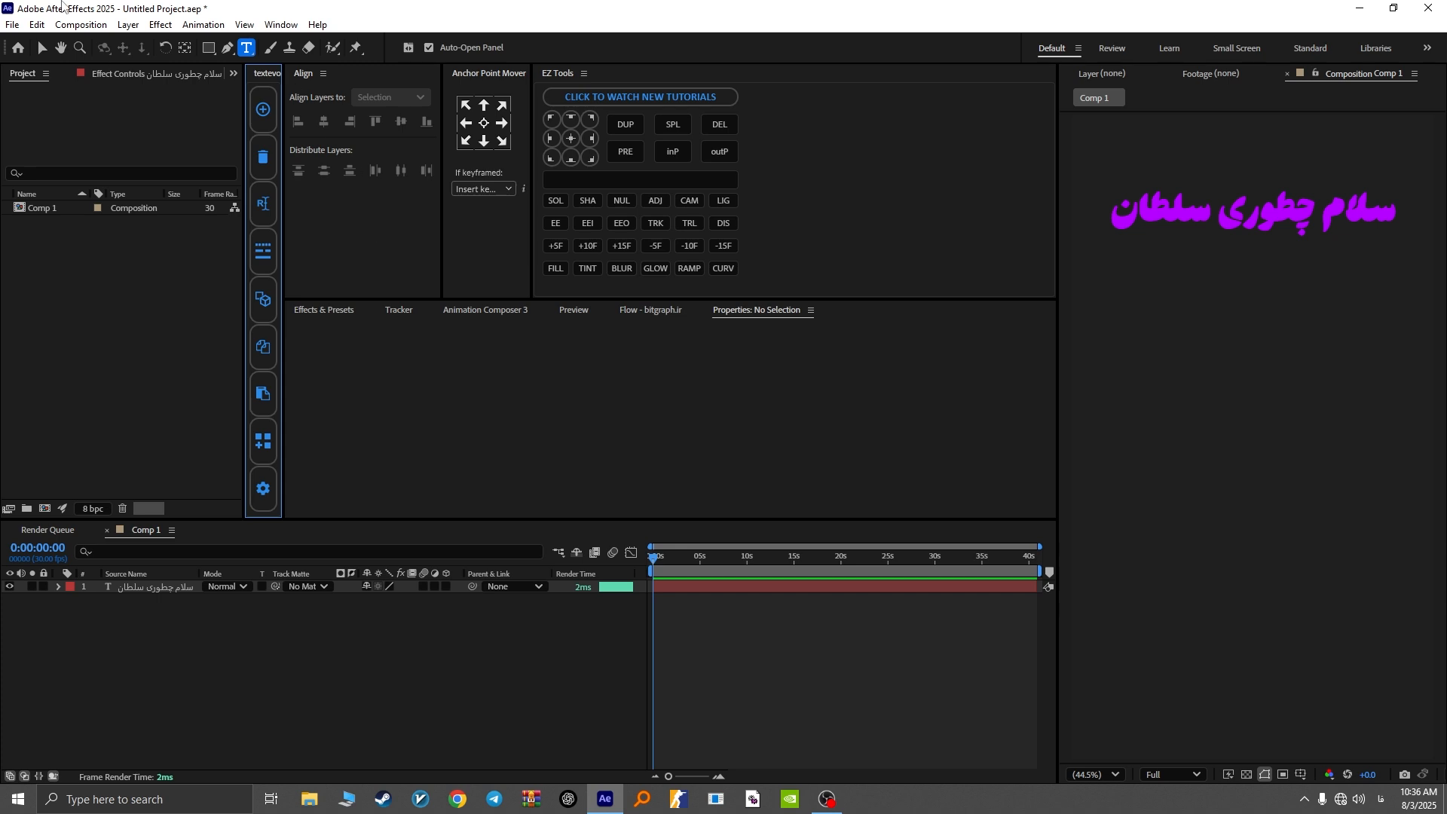
{"action": "left_click", "coordinate": [155, 30]}
{"action": "left_click", "coordinate": [114, 237]}
{"action": "left_click", "coordinate": [432, 366]}
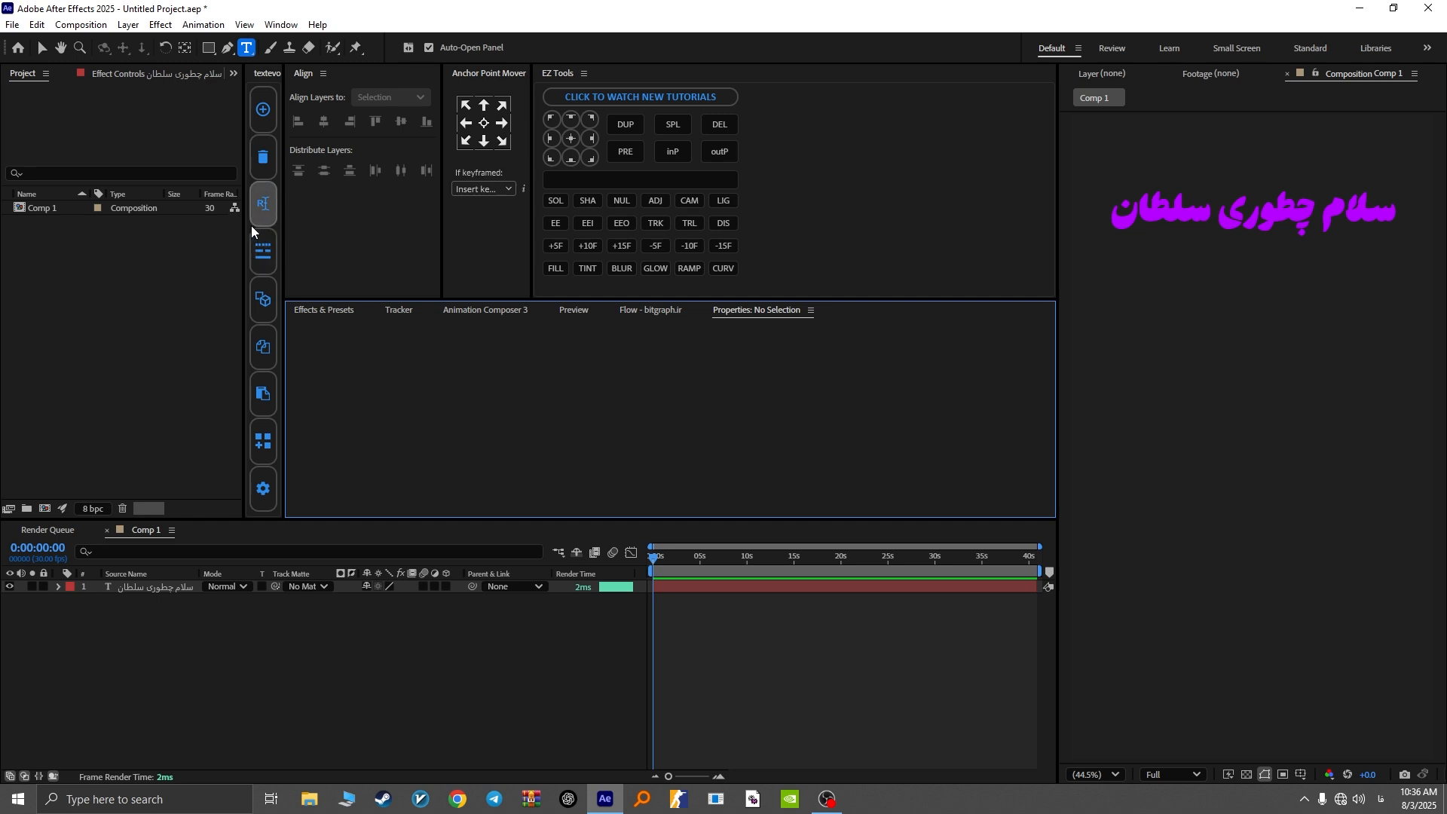
{"action": "left_click_drag", "start_coordinate": [246, 230], "coordinate": [219, 226]}
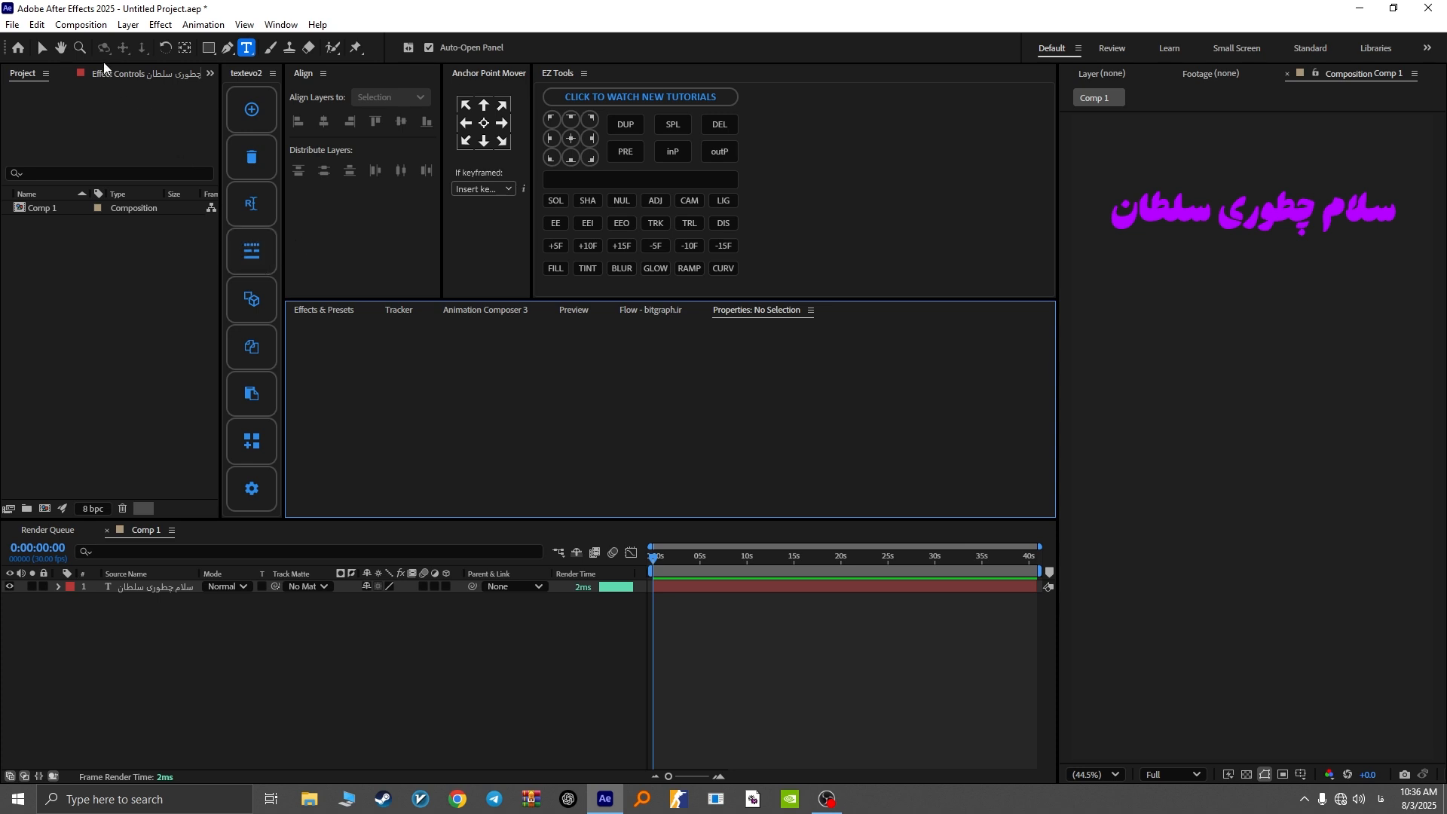
{"action": "left_click", "coordinate": [12, 24]}
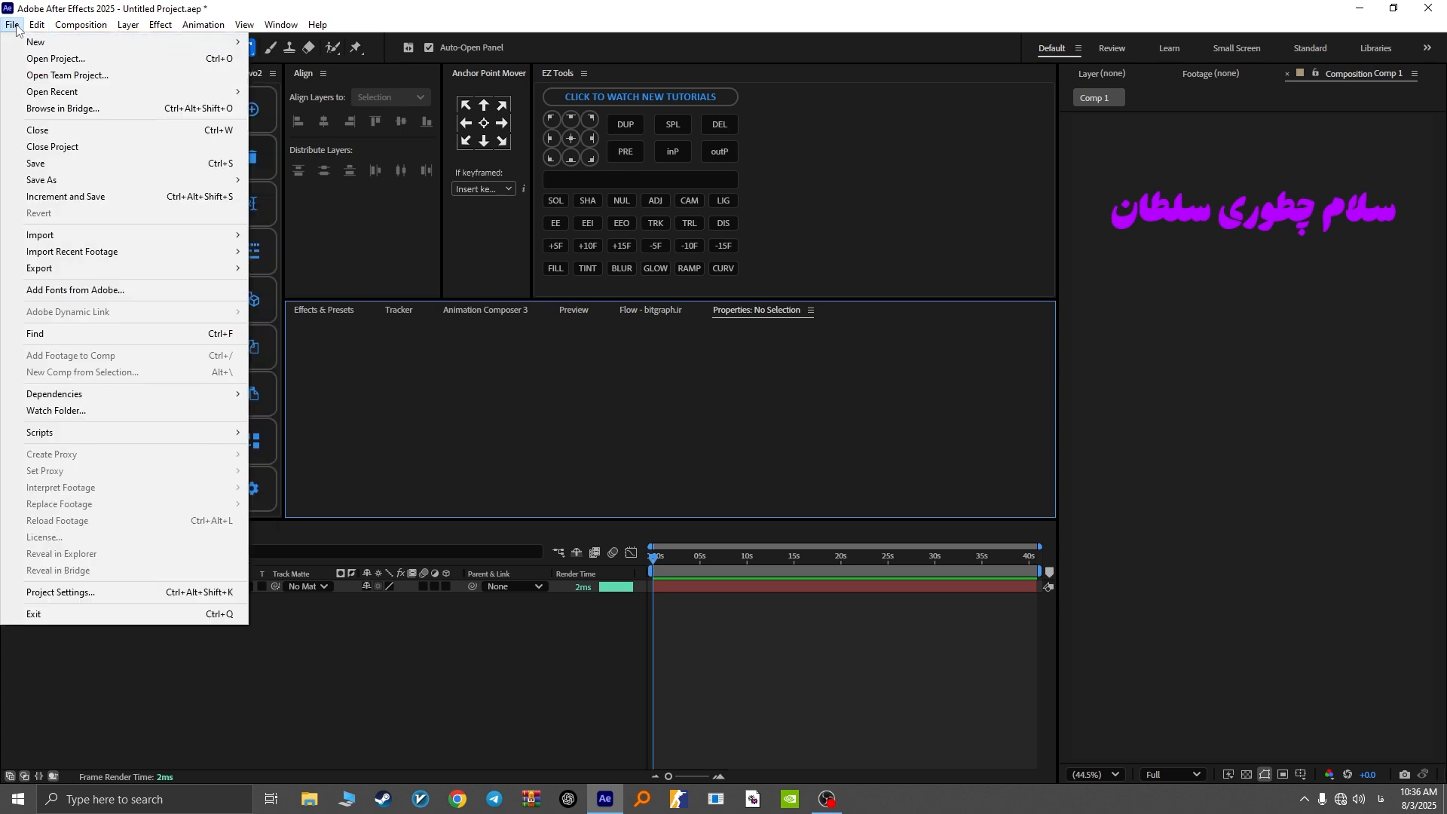
{"action": "mouse_move", "coordinate": [113, 433]}
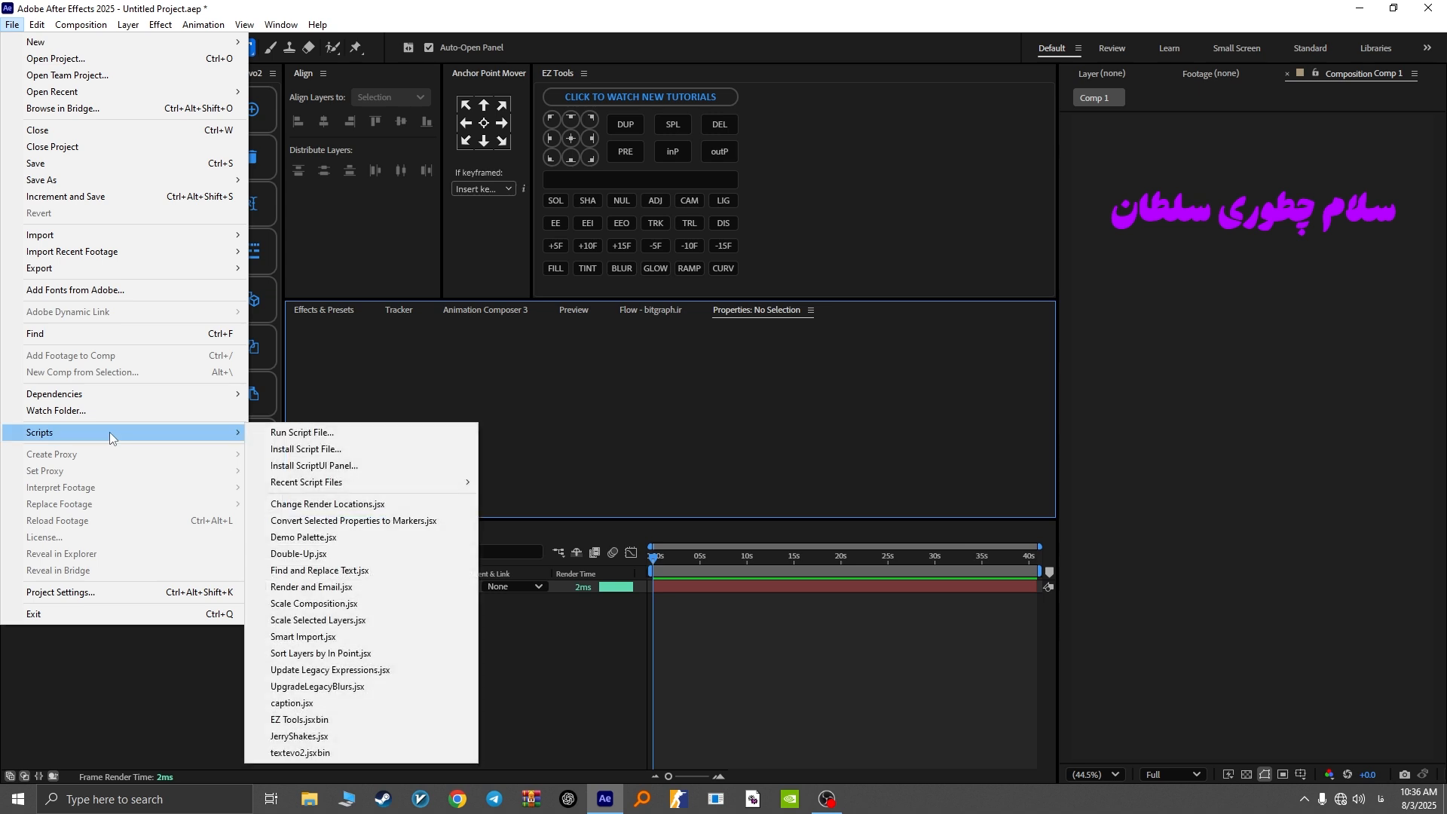
{"action": "left_click", "coordinate": [337, 452]}
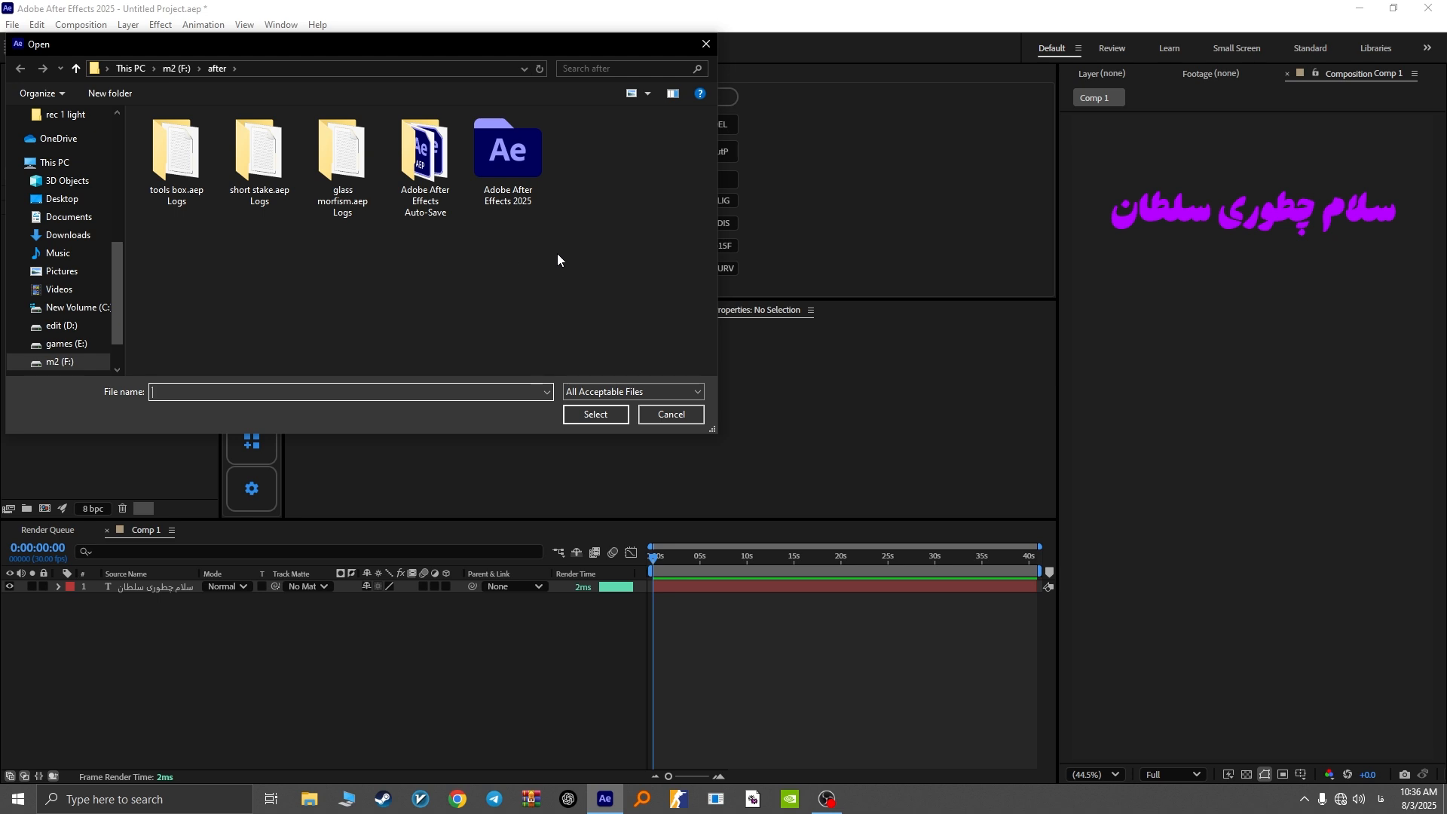
{"action": "left_click", "coordinate": [700, 416]}
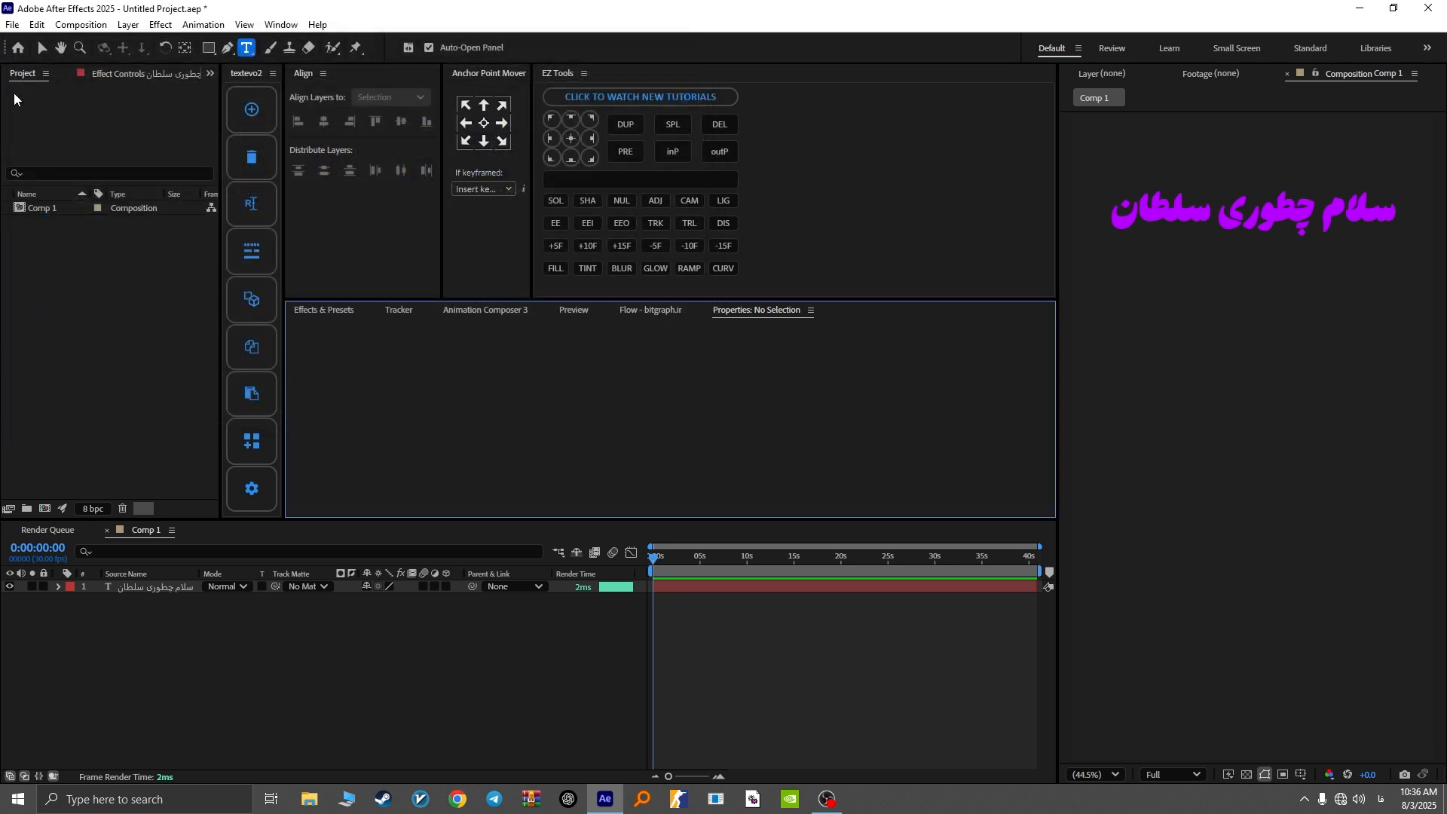
Step: Launch the installed textevo2.jsxbin script
{"action": "left_click", "coordinate": [12, 27]}
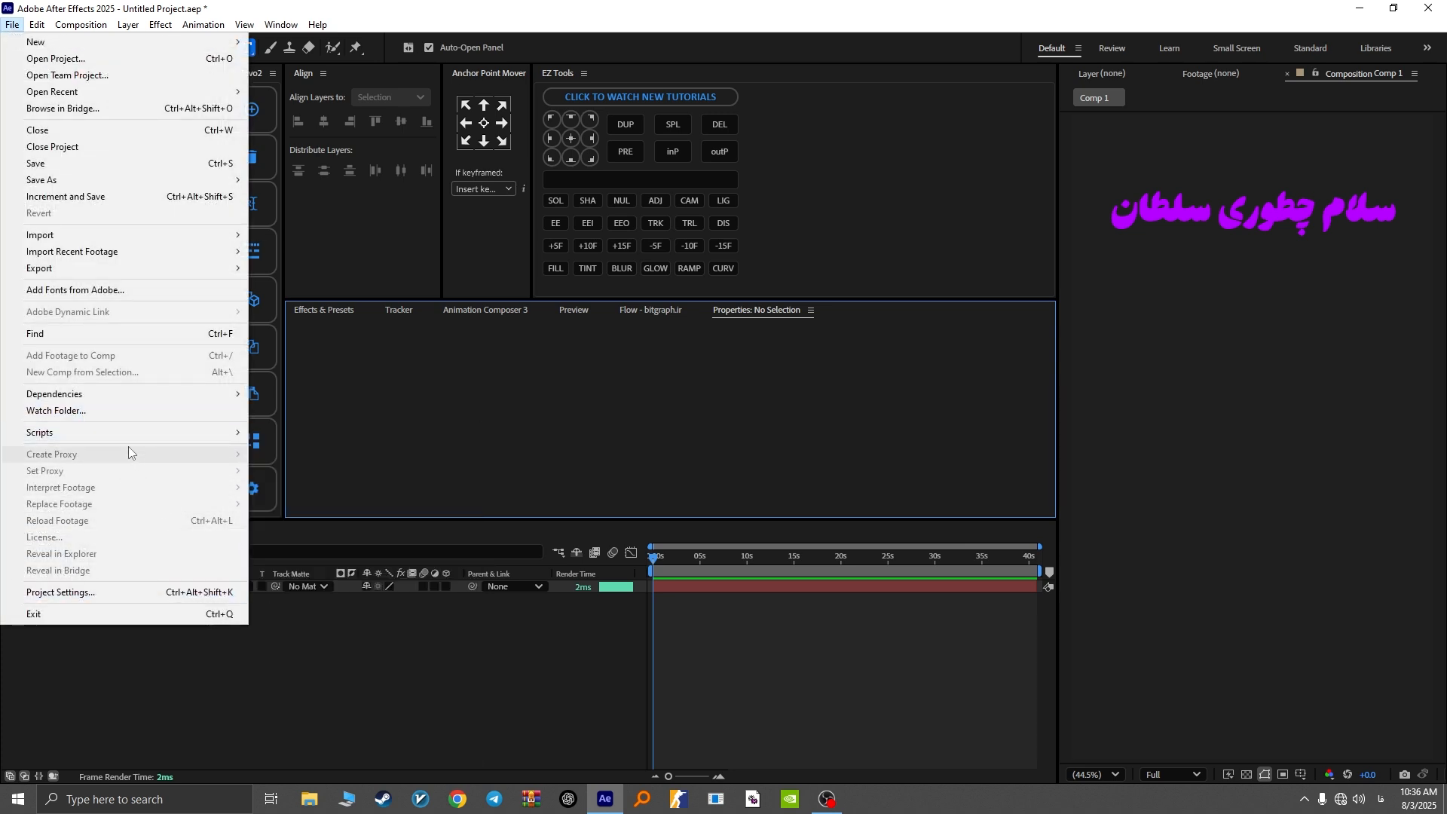
{"action": "mouse_move", "coordinate": [136, 432]}
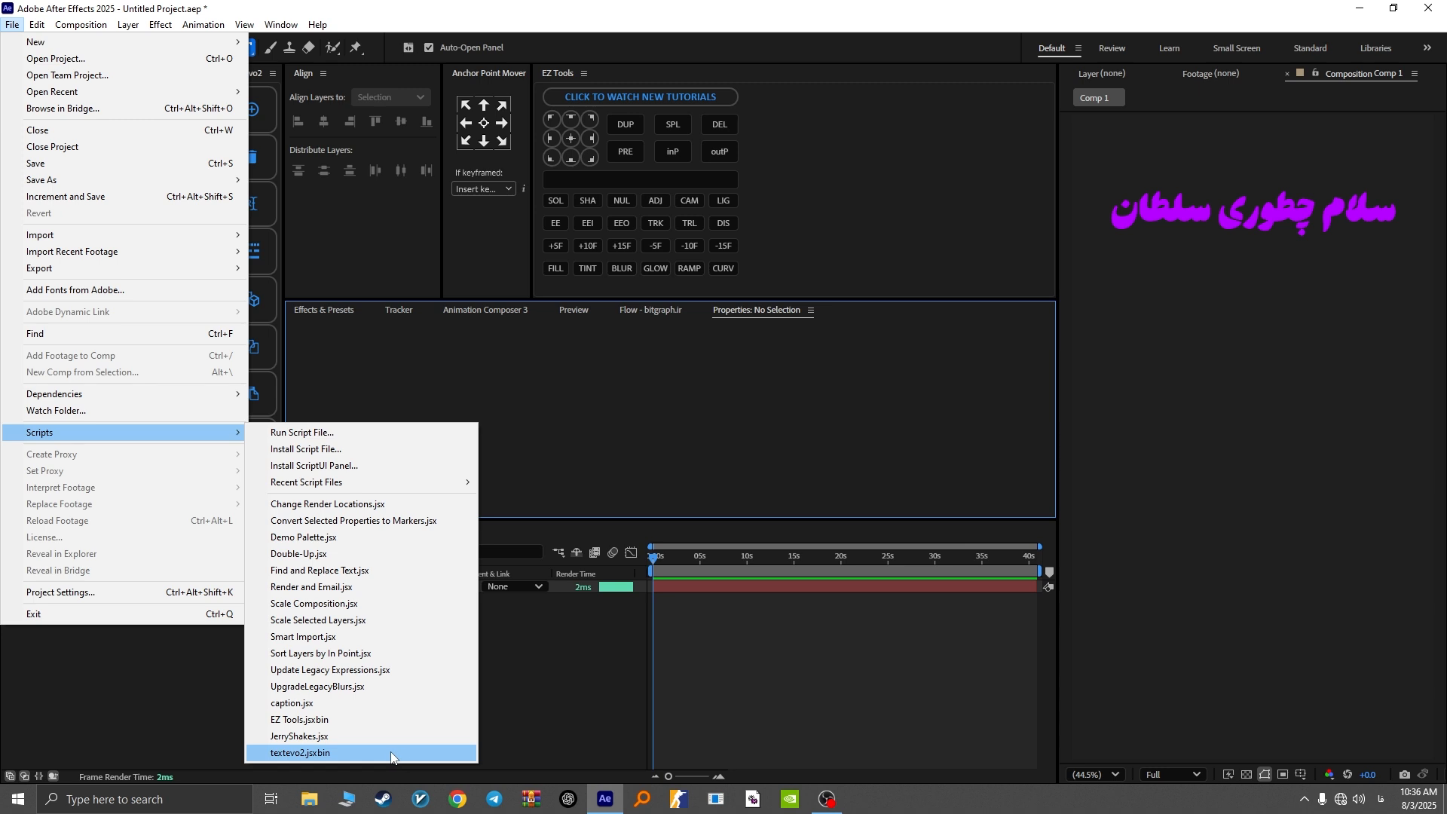
{"action": "left_click", "coordinate": [329, 753]}
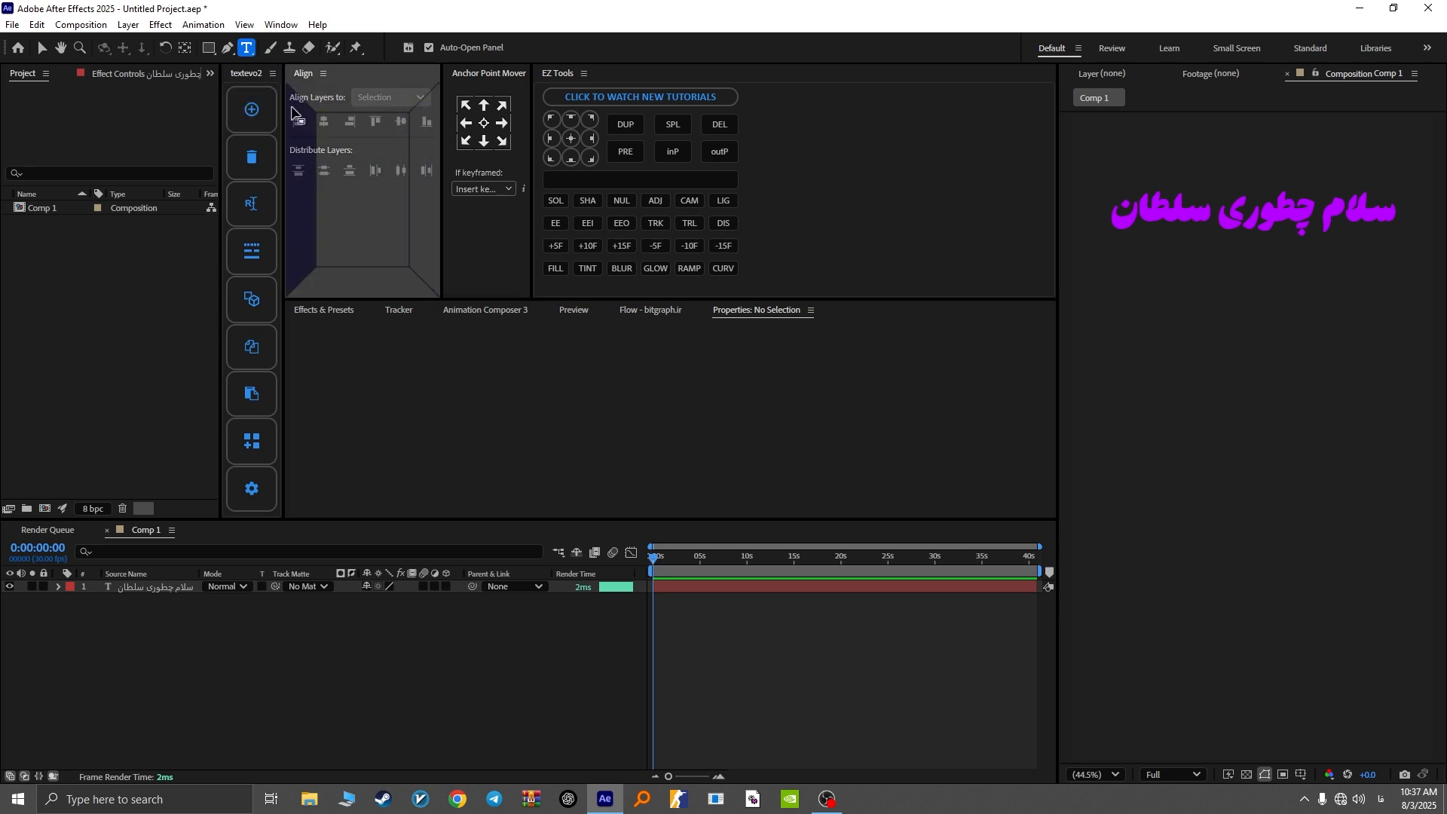
Step: Undock the textevo2 panel, then dock it again between the Project and Align panels at a narrow width
{"action": "left_click", "coordinate": [273, 73]}
{"action": "left_click", "coordinate": [319, 103]}
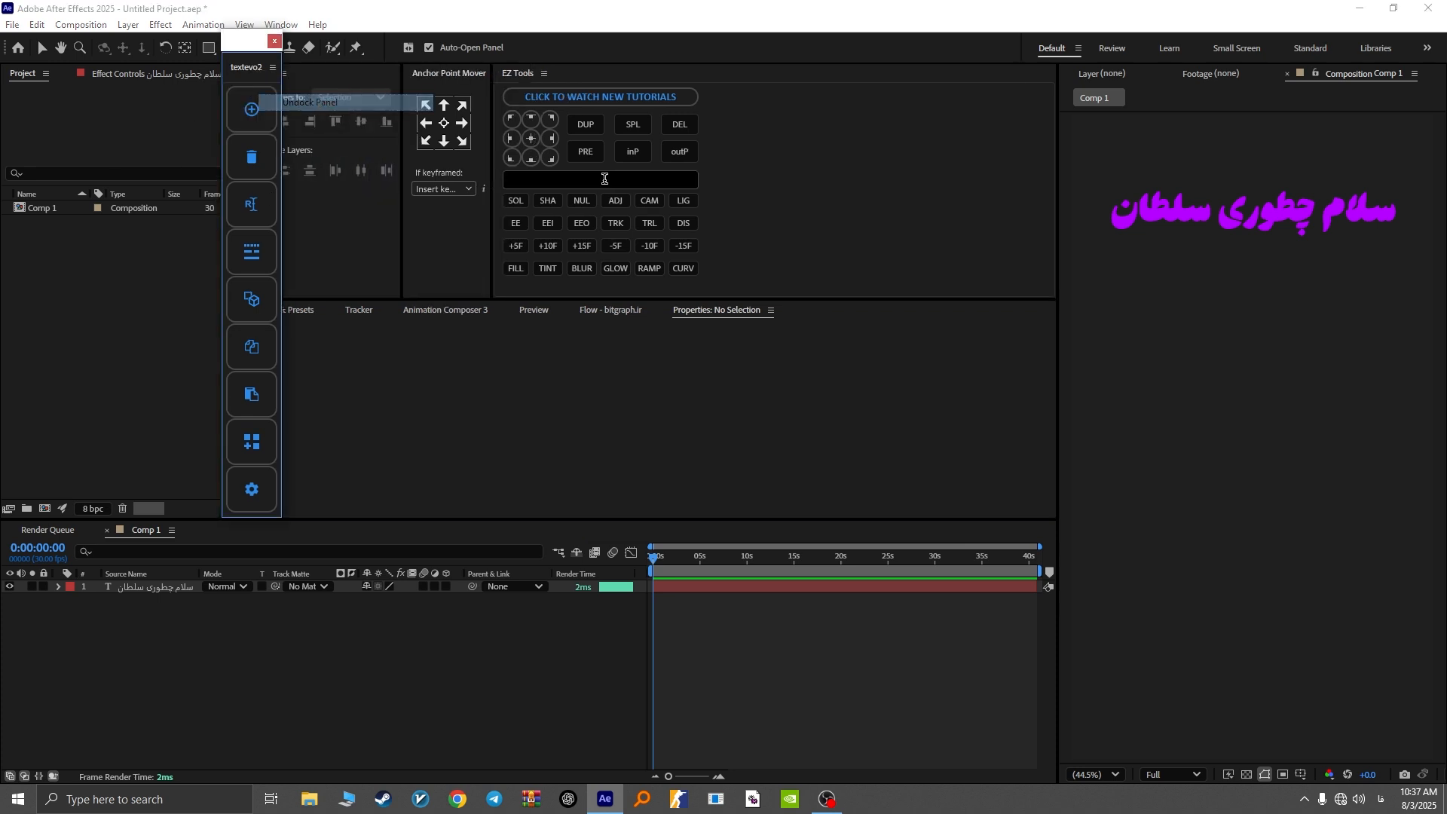
{"action": "left_click_drag", "start_coordinate": [275, 87], "coordinate": [238, 274]}
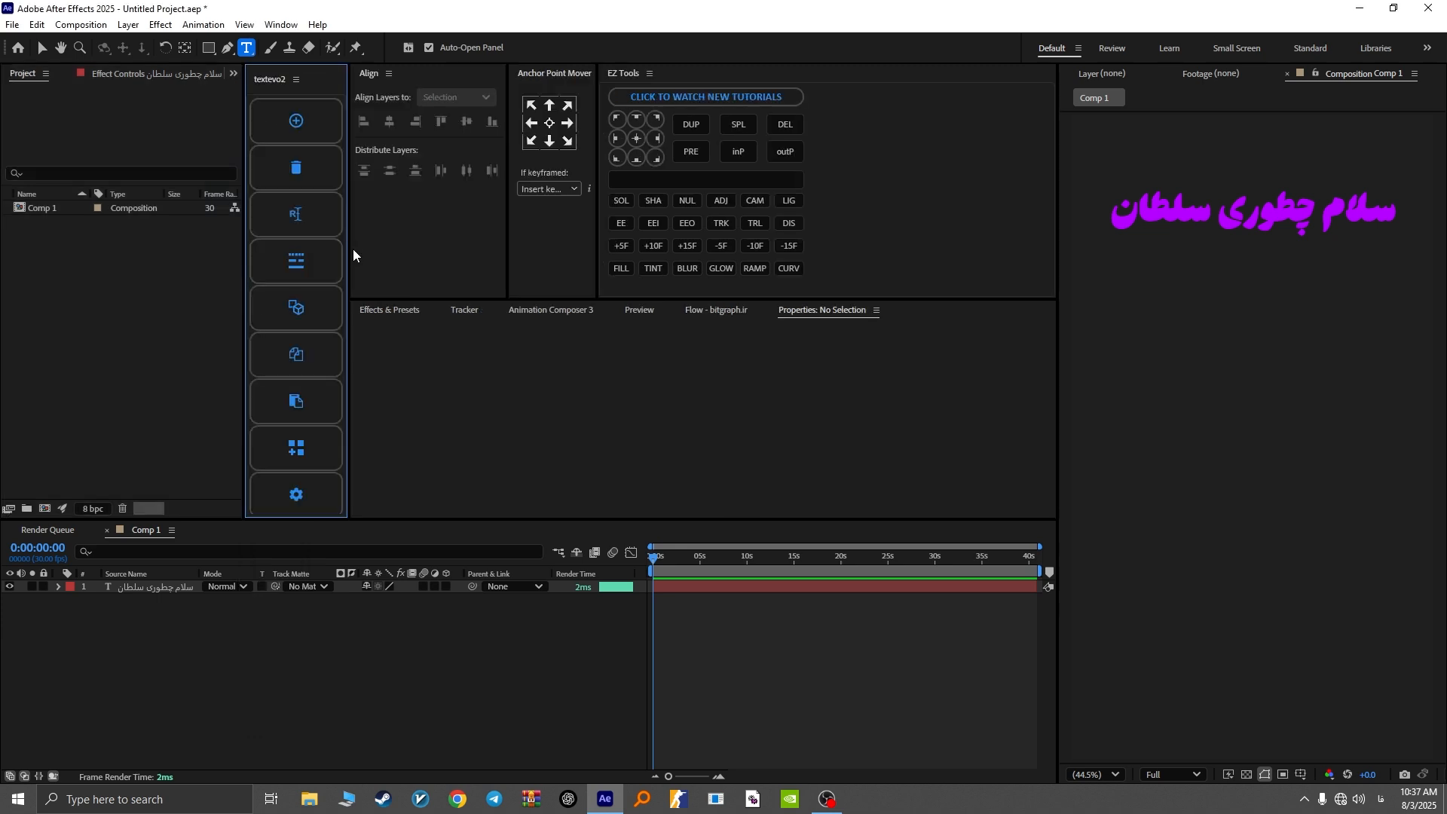
{"action": "left_click_drag", "start_coordinate": [348, 258], "coordinate": [296, 264]}
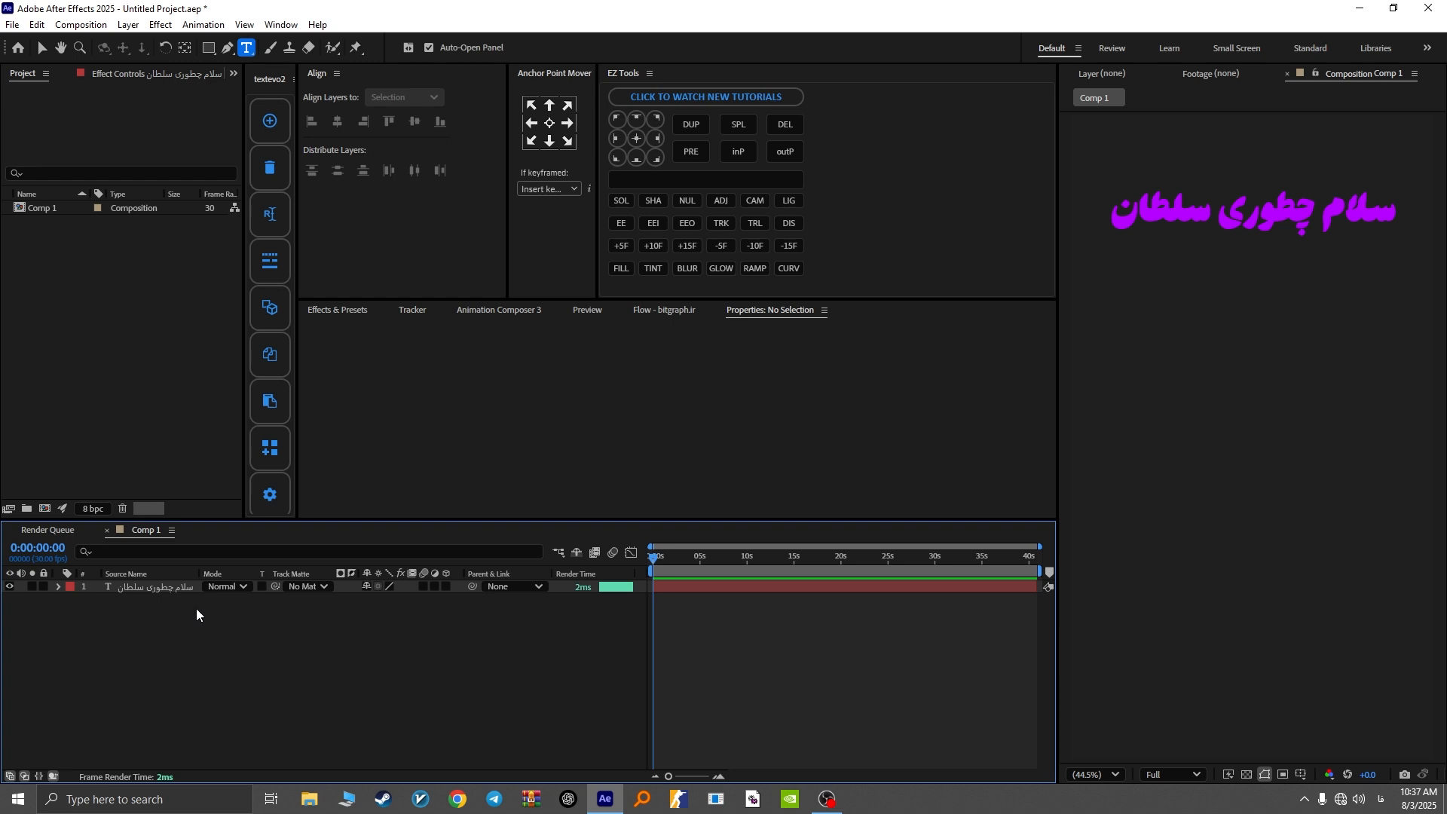
Step: Apply a TextEvo animation to the text layer
{"action": "left_click", "coordinate": [164, 592]}
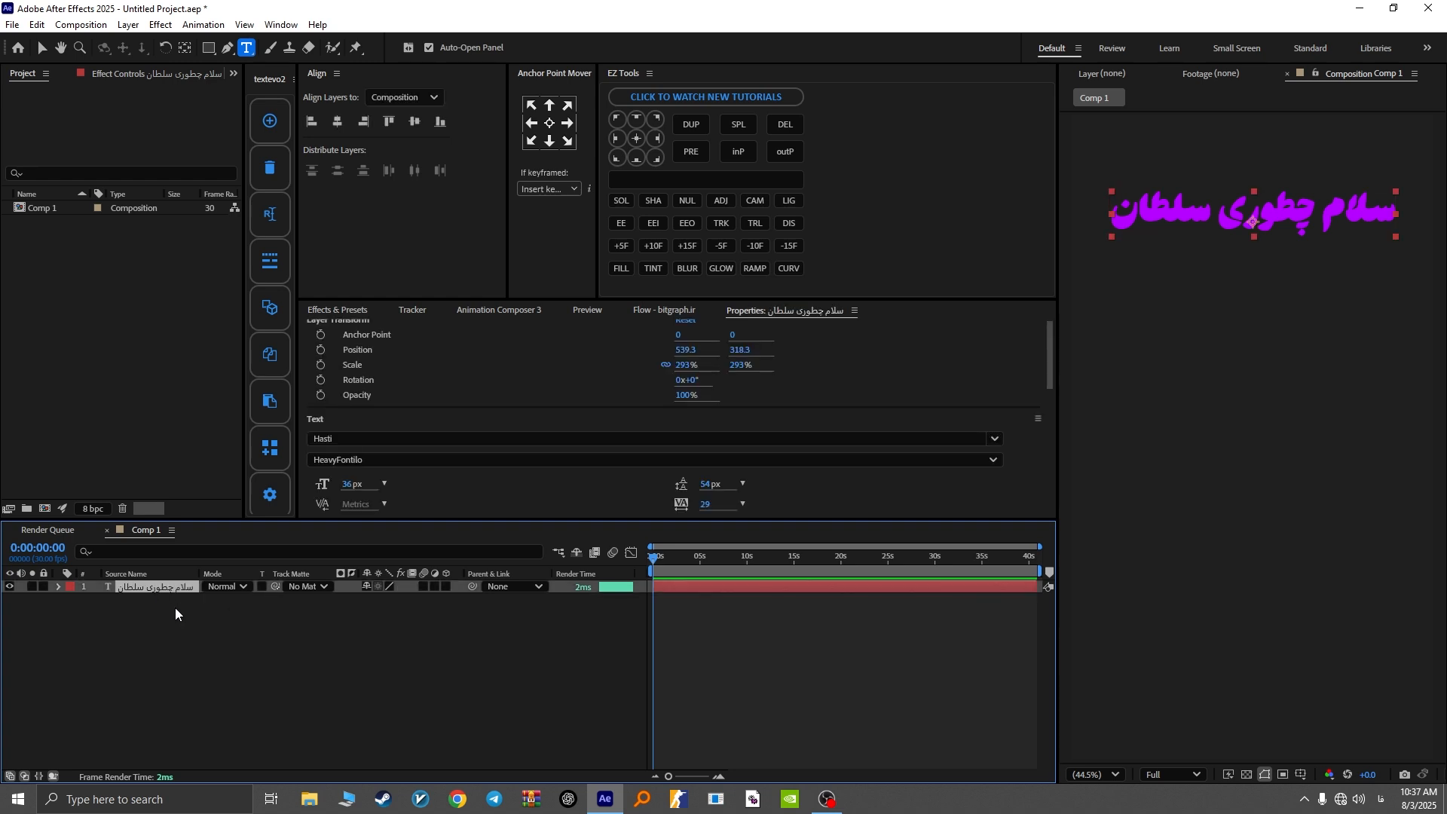
{"action": "left_click", "coordinate": [272, 122]}
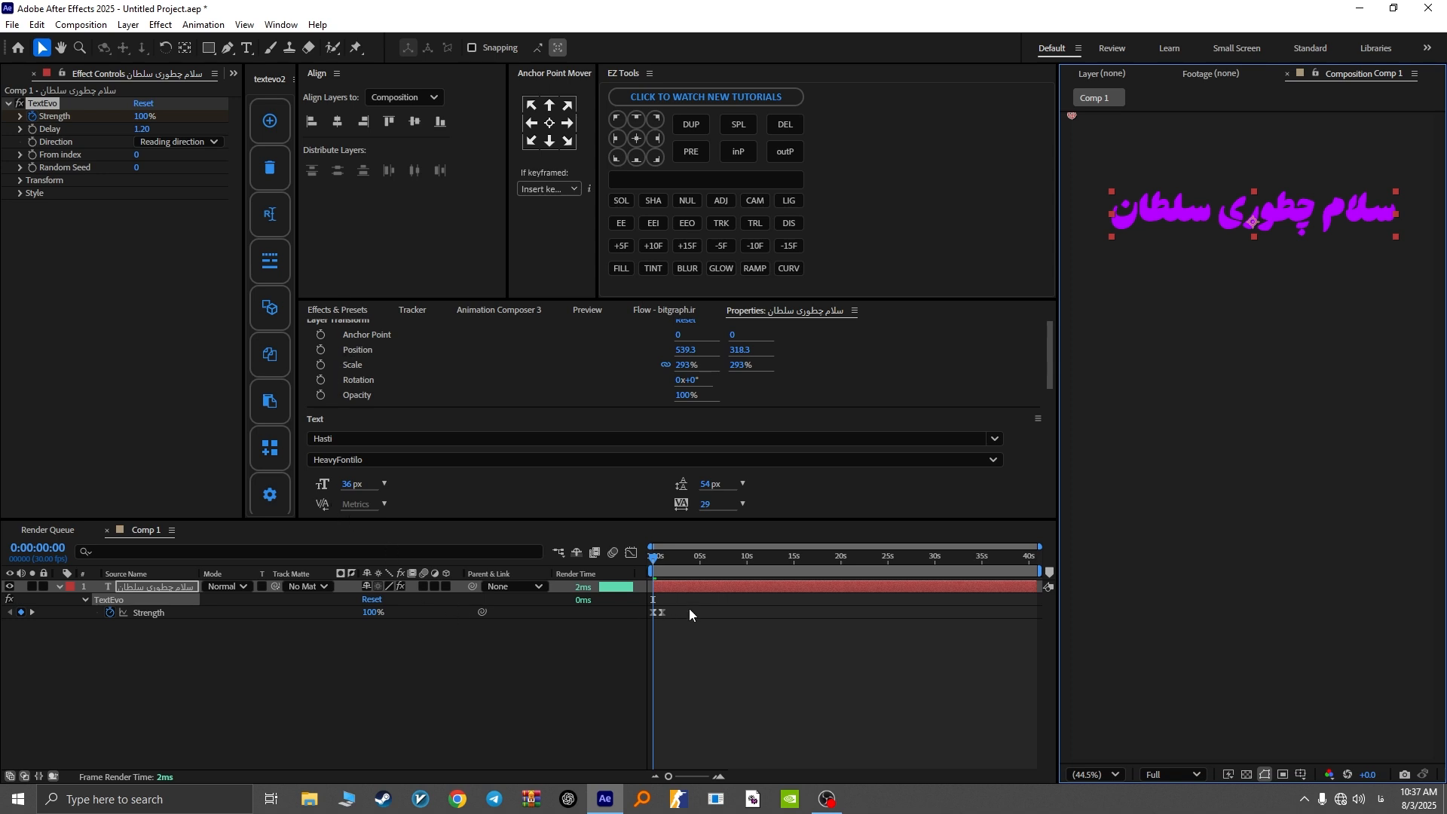
{"action": "scroll", "coordinate": [686, 577], "scroll_direction": "up", "scroll_amount": 3}
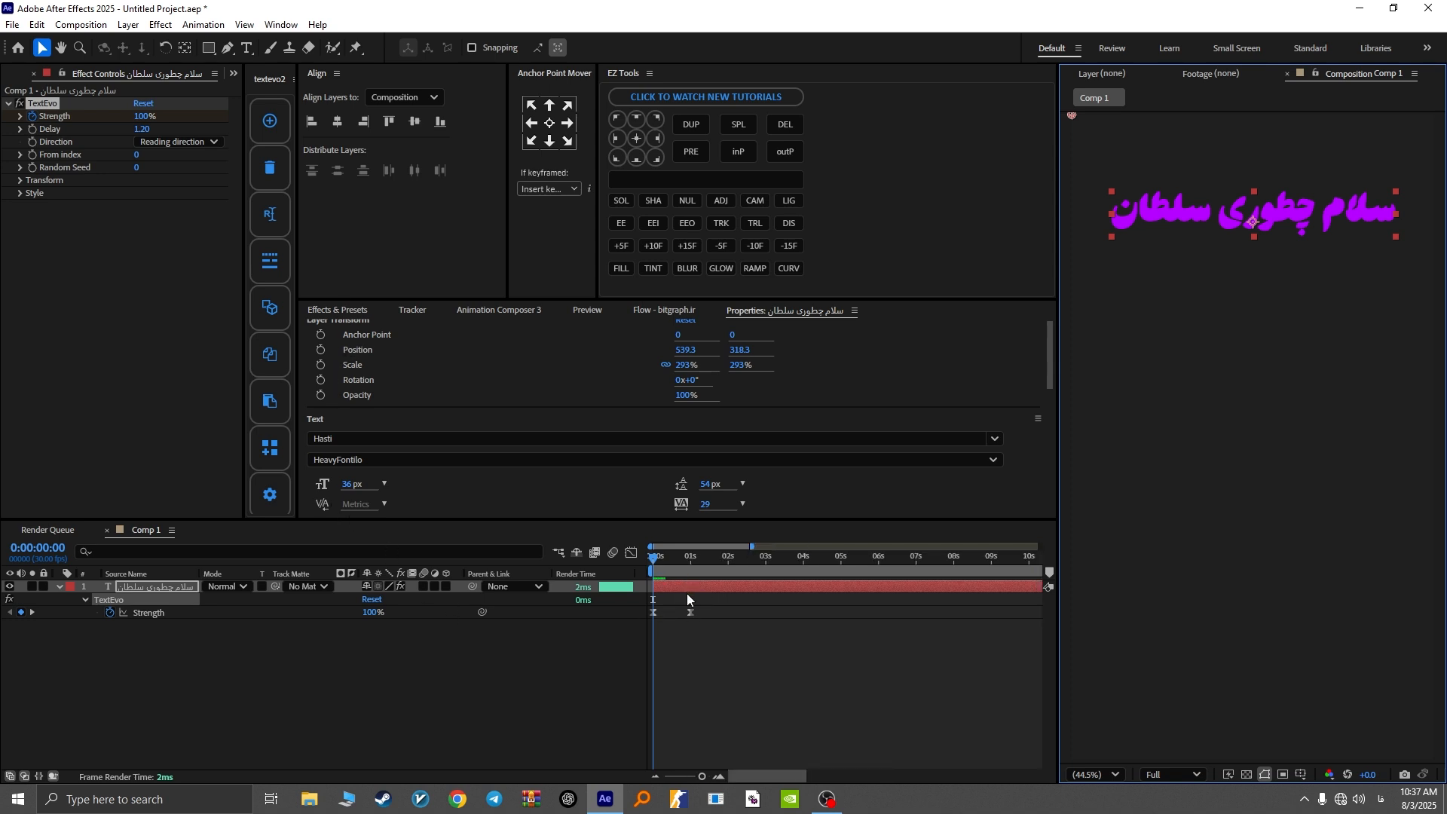
{"action": "scroll", "coordinate": [680, 613], "scroll_direction": "down", "scroll_amount": 1}
Step: Base the TextEvo animation on words and set its Delay to 2
{"action": "left_click", "coordinate": [275, 264]}
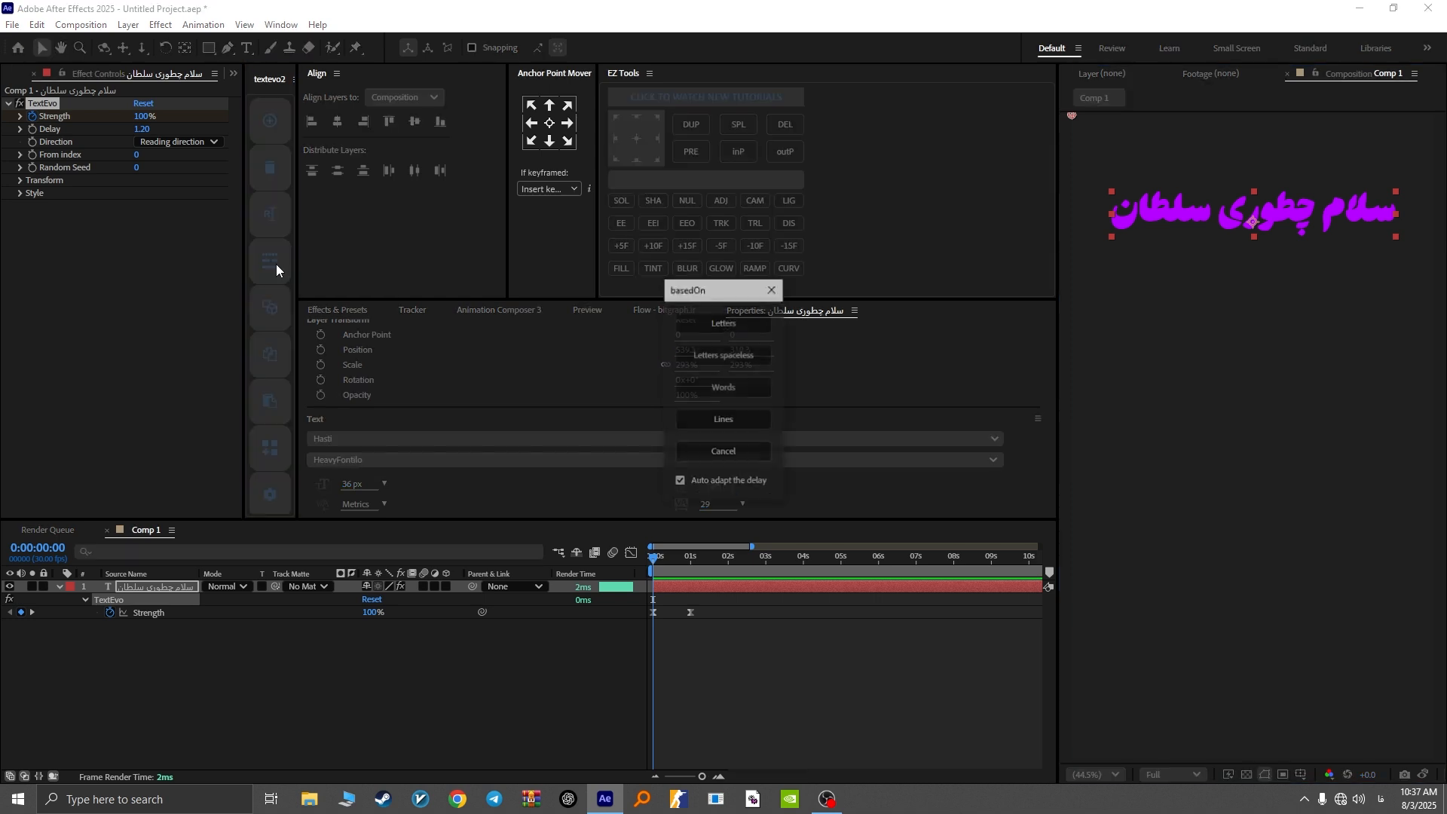
{"action": "left_click", "coordinate": [737, 386]}
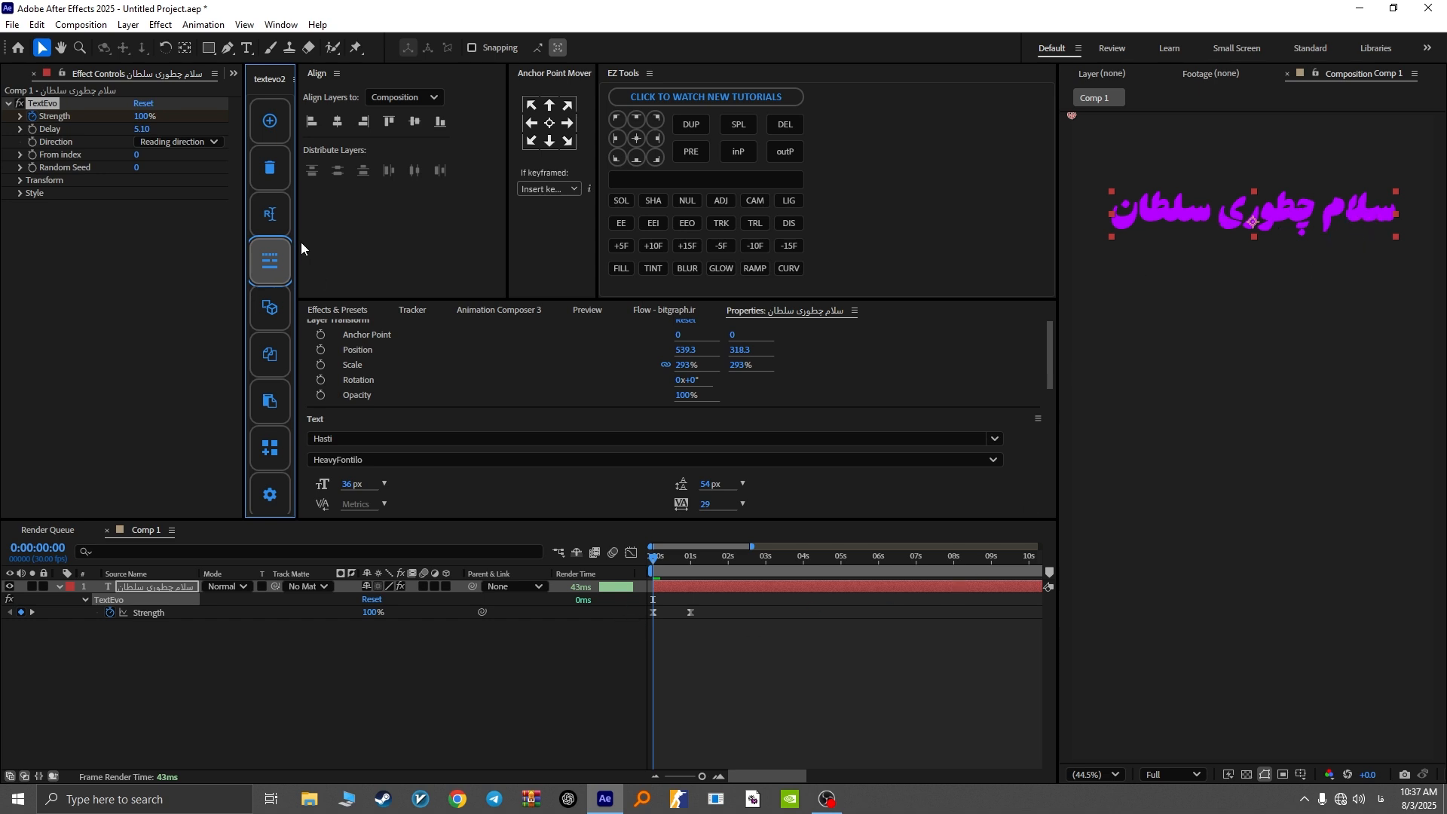
{"action": "left_click", "coordinate": [142, 129]}
{"action": "type", "text": "2"}
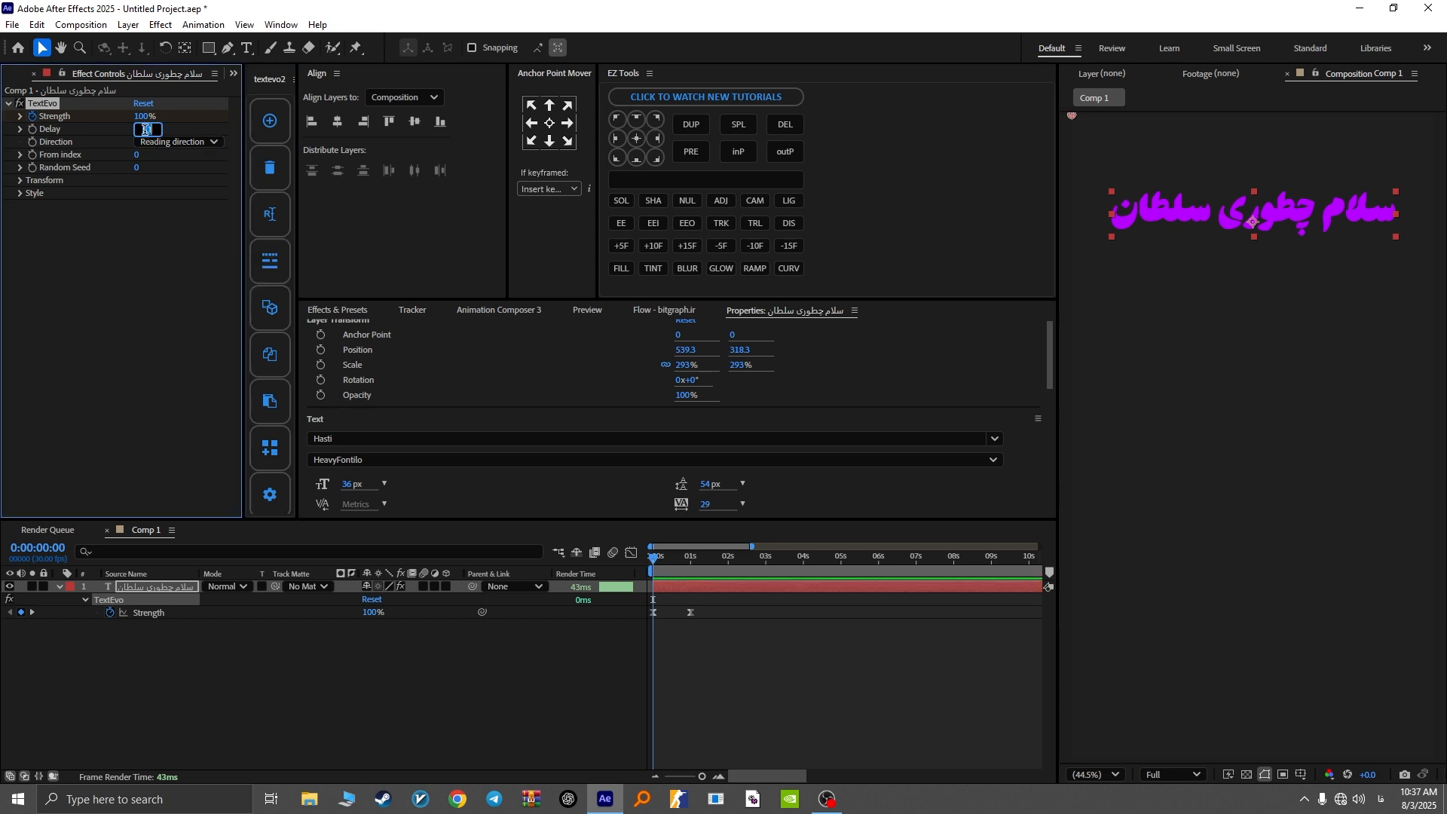
{"action": "key", "text": "Return"}
{"action": "left_click", "coordinate": [153, 292]}
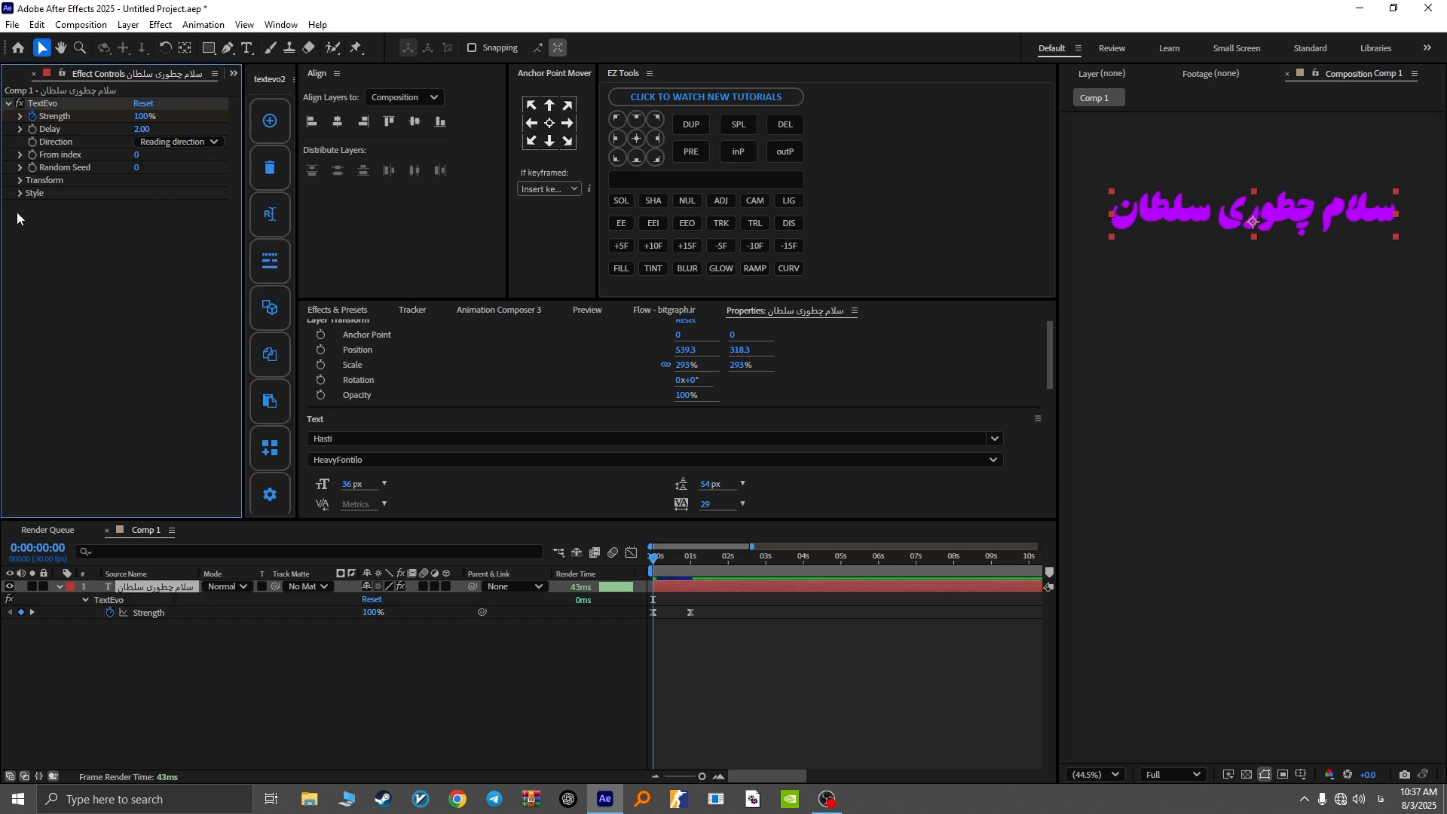
Step: Set the TextEvo transform to a Y position of 44 and an opacity of 0%
{"action": "left_click", "coordinate": [20, 180]}
{"action": "left_click_drag", "start_coordinate": [143, 257], "coordinate": [180, 247]}
{"action": "left_click", "coordinate": [149, 320]}
{"action": "left_click", "coordinate": [34, 206]}
{"action": "mouse_move", "coordinate": [138, 233]}
{"action": "left_mouse_down"}
{"action": "mouse_move", "coordinate": [165, 231]}
{"action": "mouse_move", "coordinate": [147, 231]}
{"action": "left_mouse_up"}
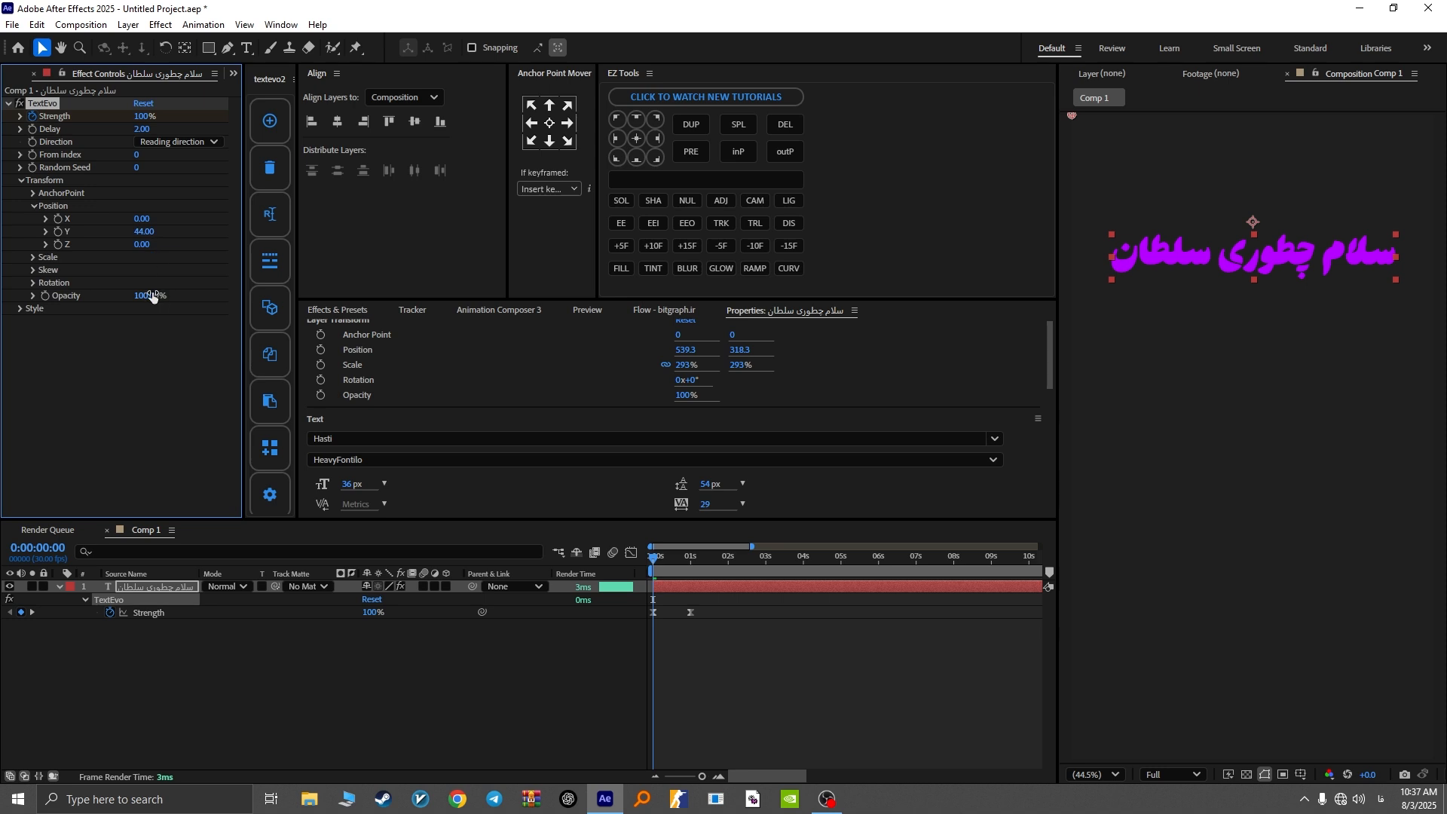
{"action": "left_click_drag", "start_coordinate": [150, 295], "coordinate": [75, 296]}
{"action": "left_click", "coordinate": [523, 658]}
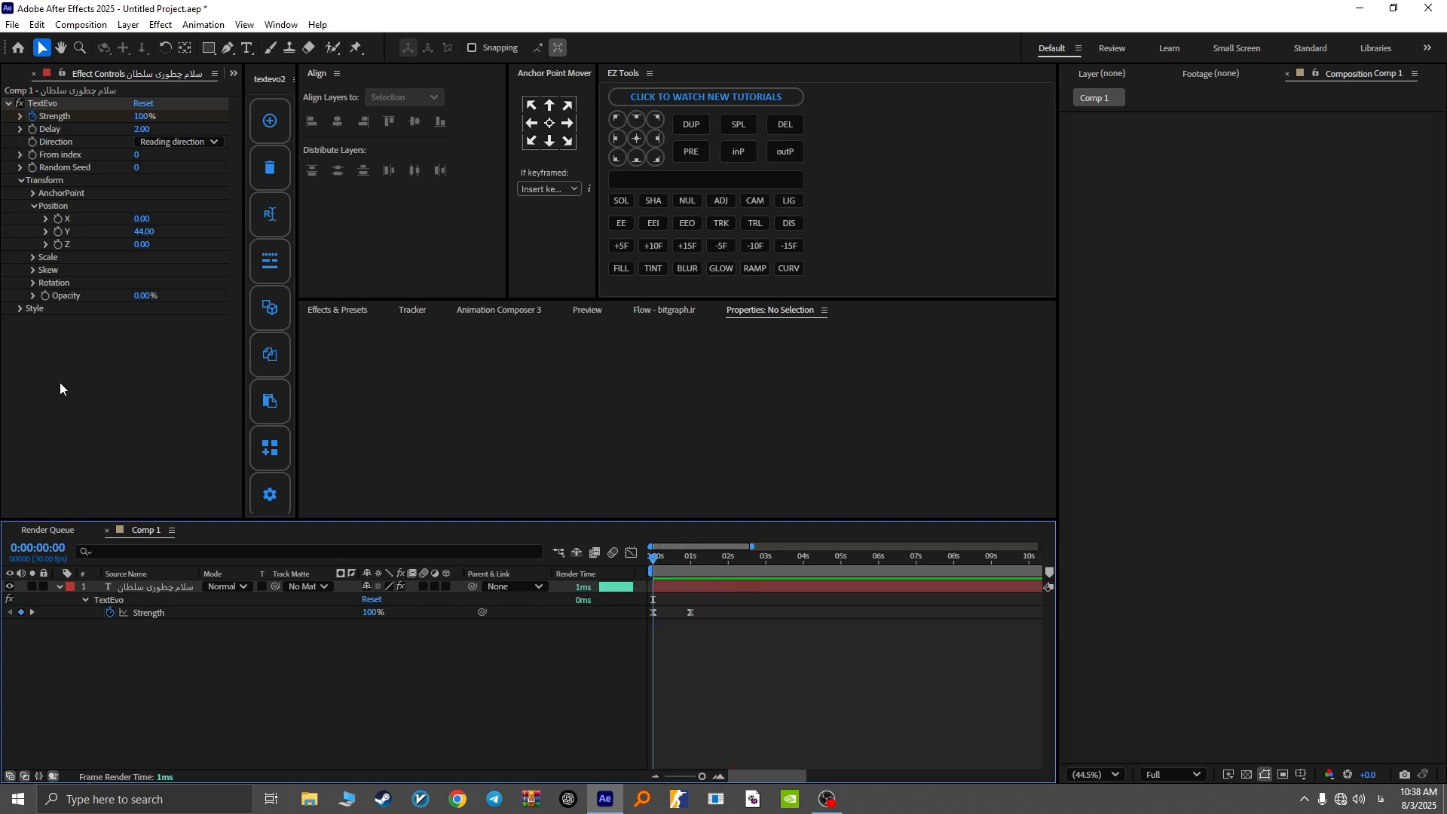
Step: Try a TextEvo rotation of 47°, preview the animation and undo the rotation
{"action": "left_click", "coordinate": [32, 283]}
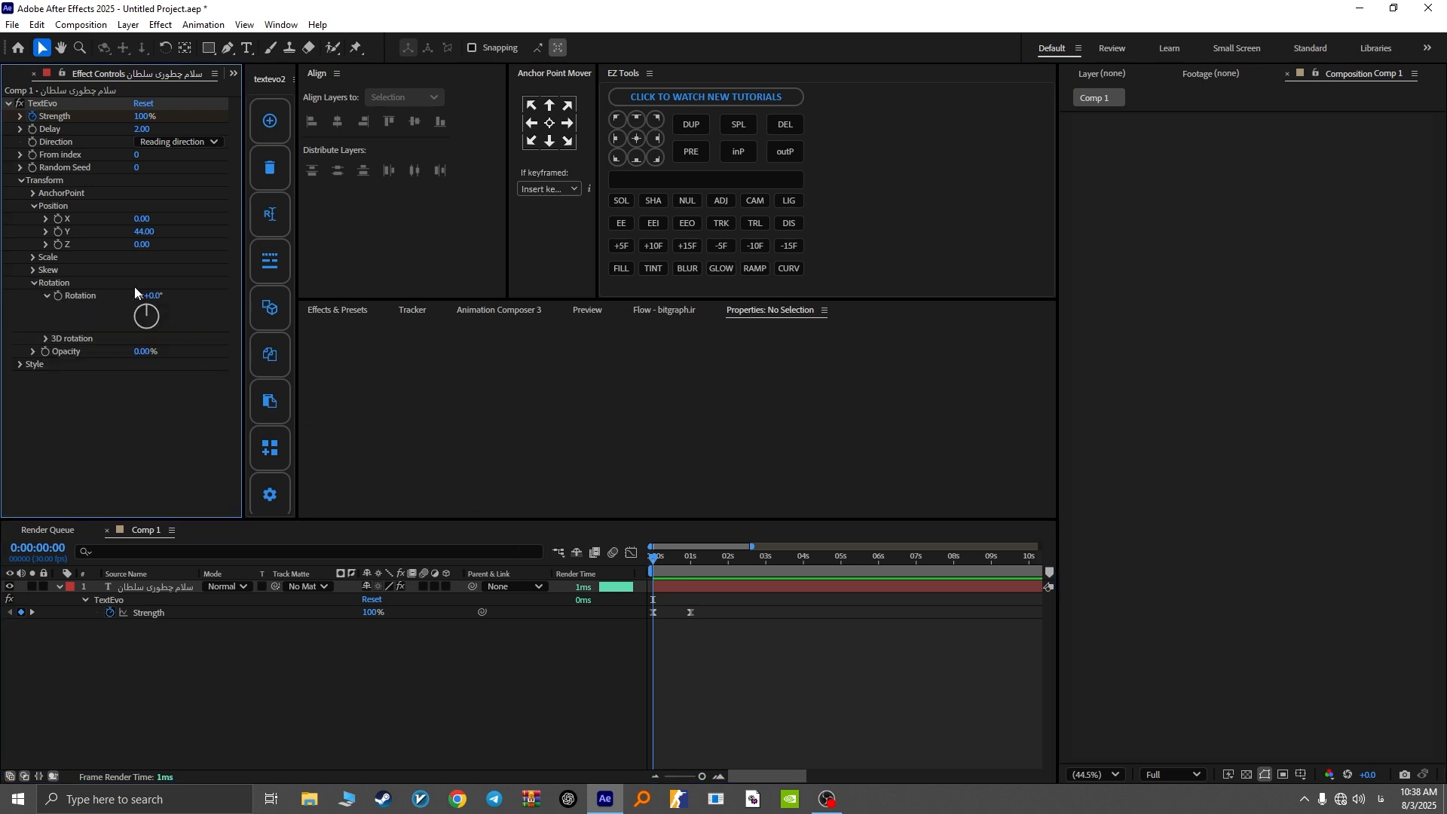
{"action": "left_click_drag", "start_coordinate": [157, 298], "coordinate": [196, 294]}
{"action": "left_click", "coordinate": [800, 671]}
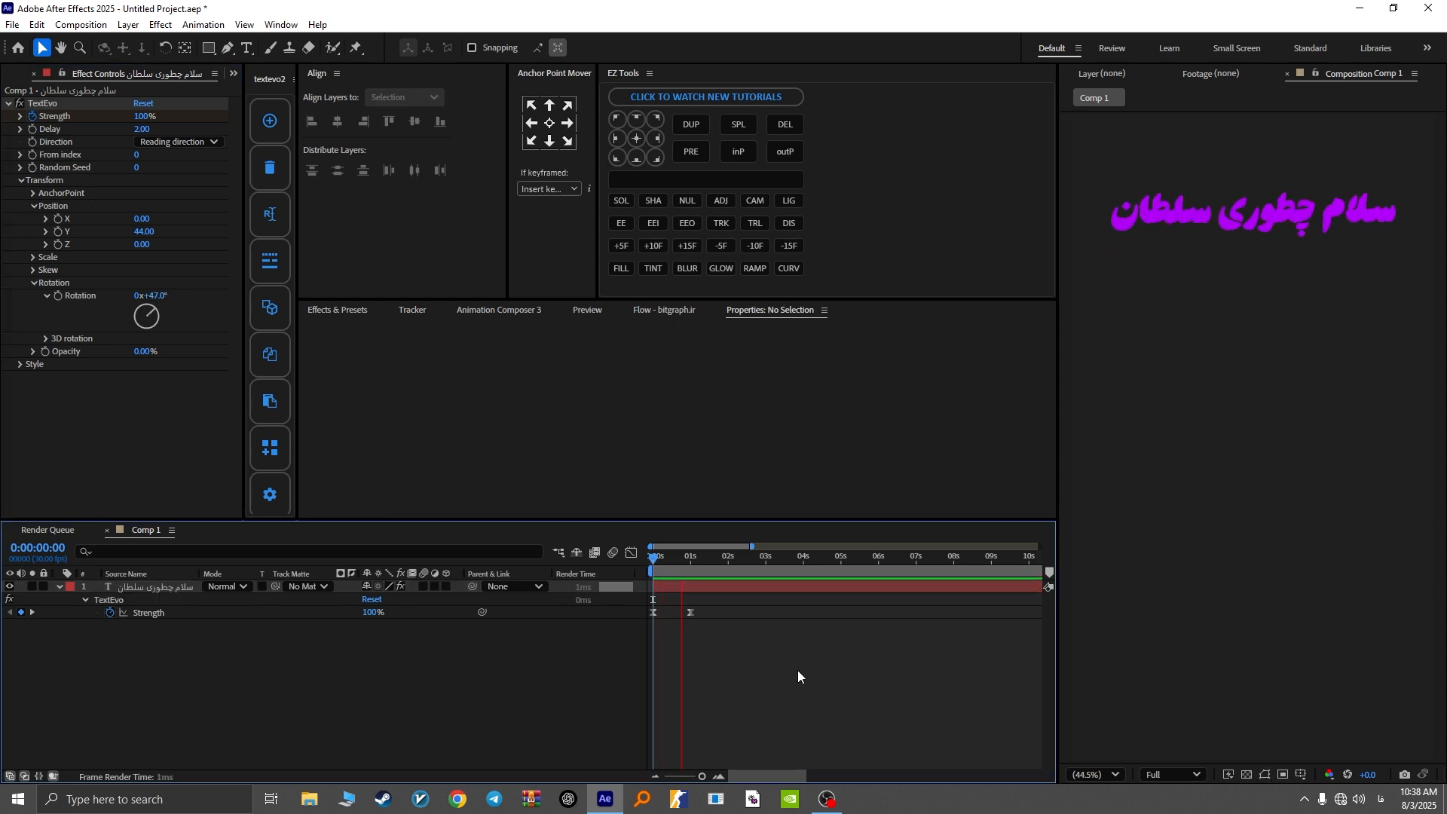
{"action": "left_click_drag", "start_coordinate": [679, 560], "coordinate": [613, 559]}
{"action": "key", "text": "ctrl+z"}
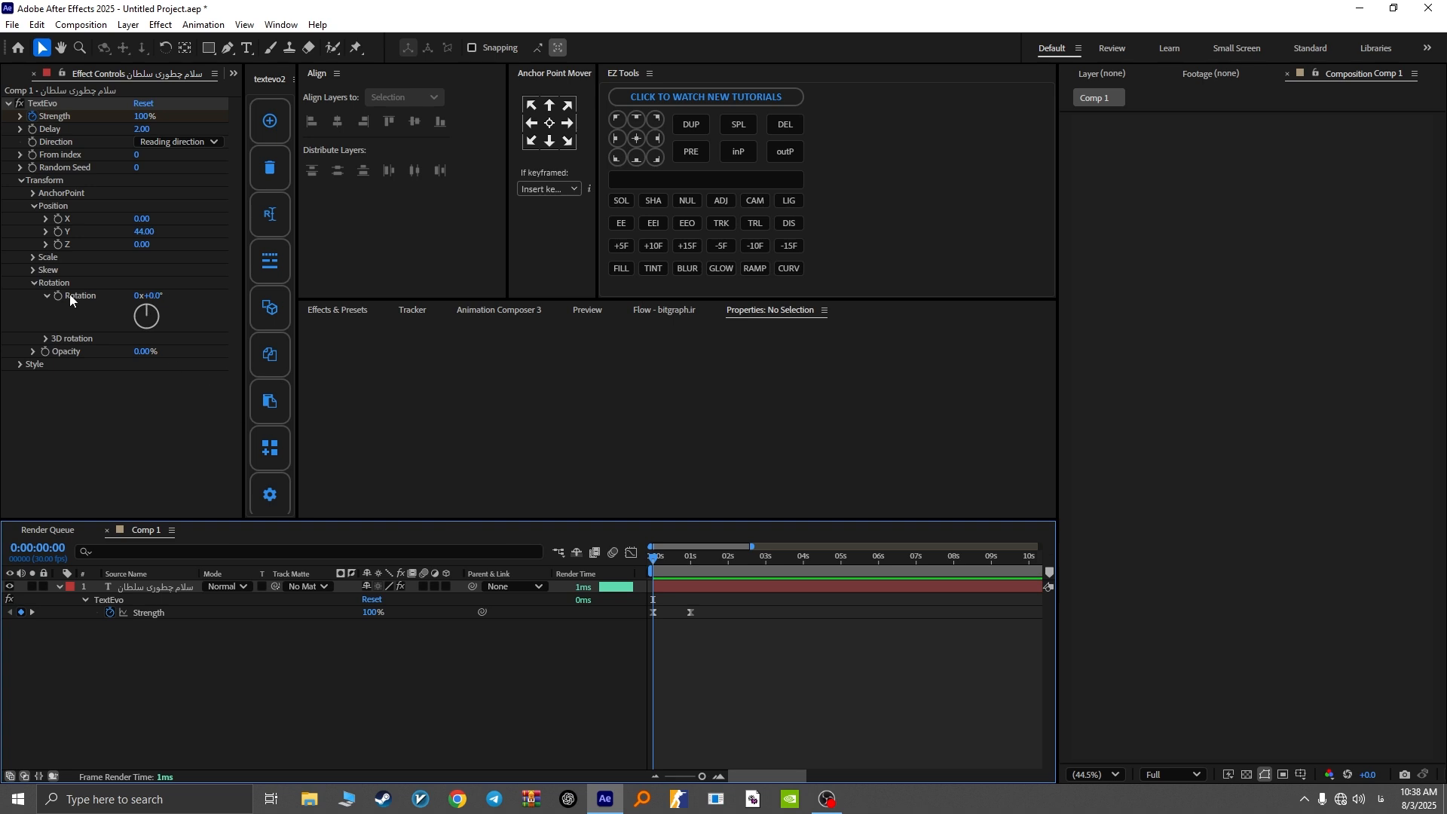
Step: Try a TextEvo scale of 208%, preview the animation and undo the latest transform changes
{"action": "left_click", "coordinate": [30, 259]}
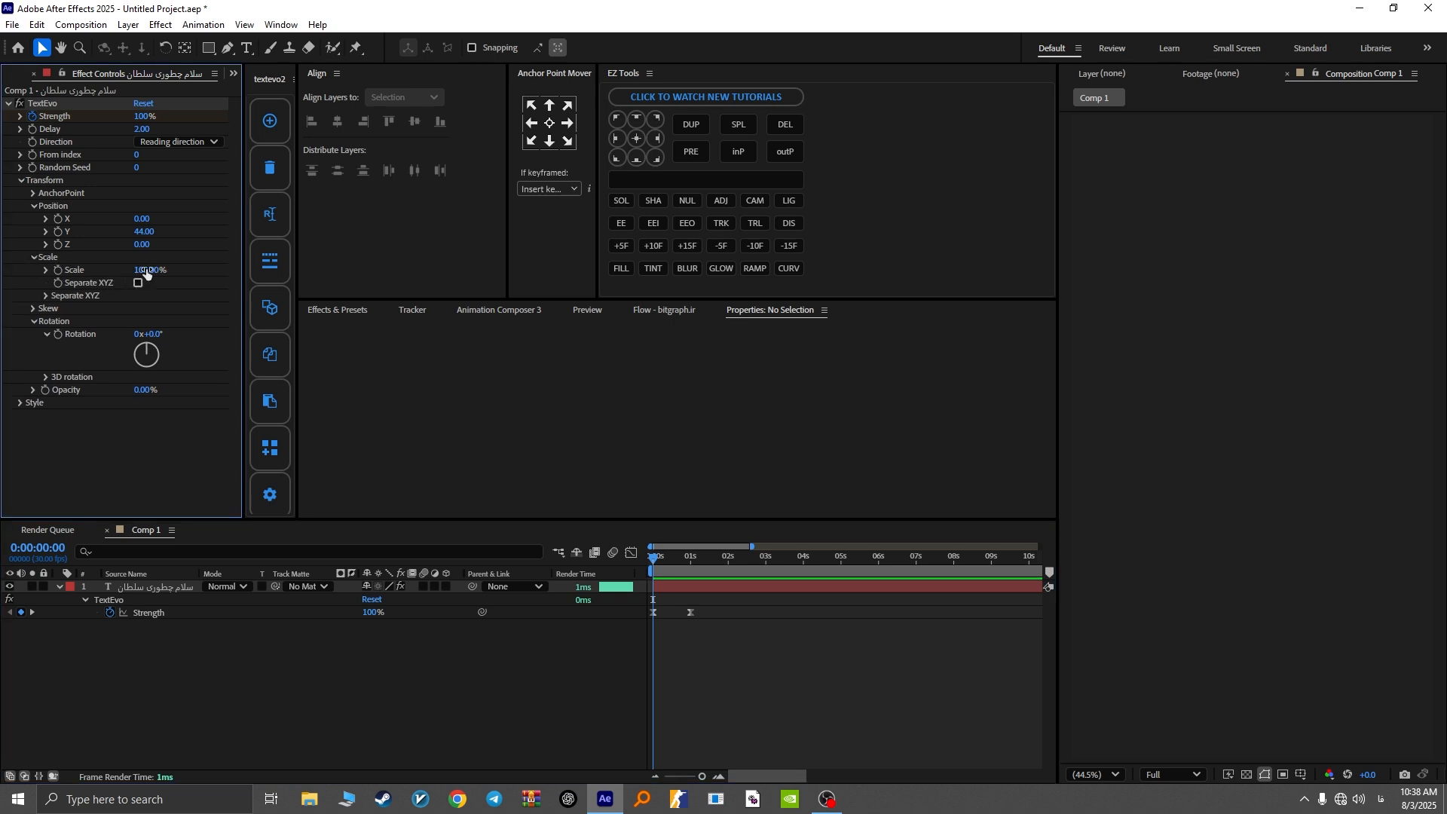
{"action": "left_click_drag", "start_coordinate": [149, 270], "coordinate": [811, 710]}
{"action": "left_click", "coordinate": [811, 710]}
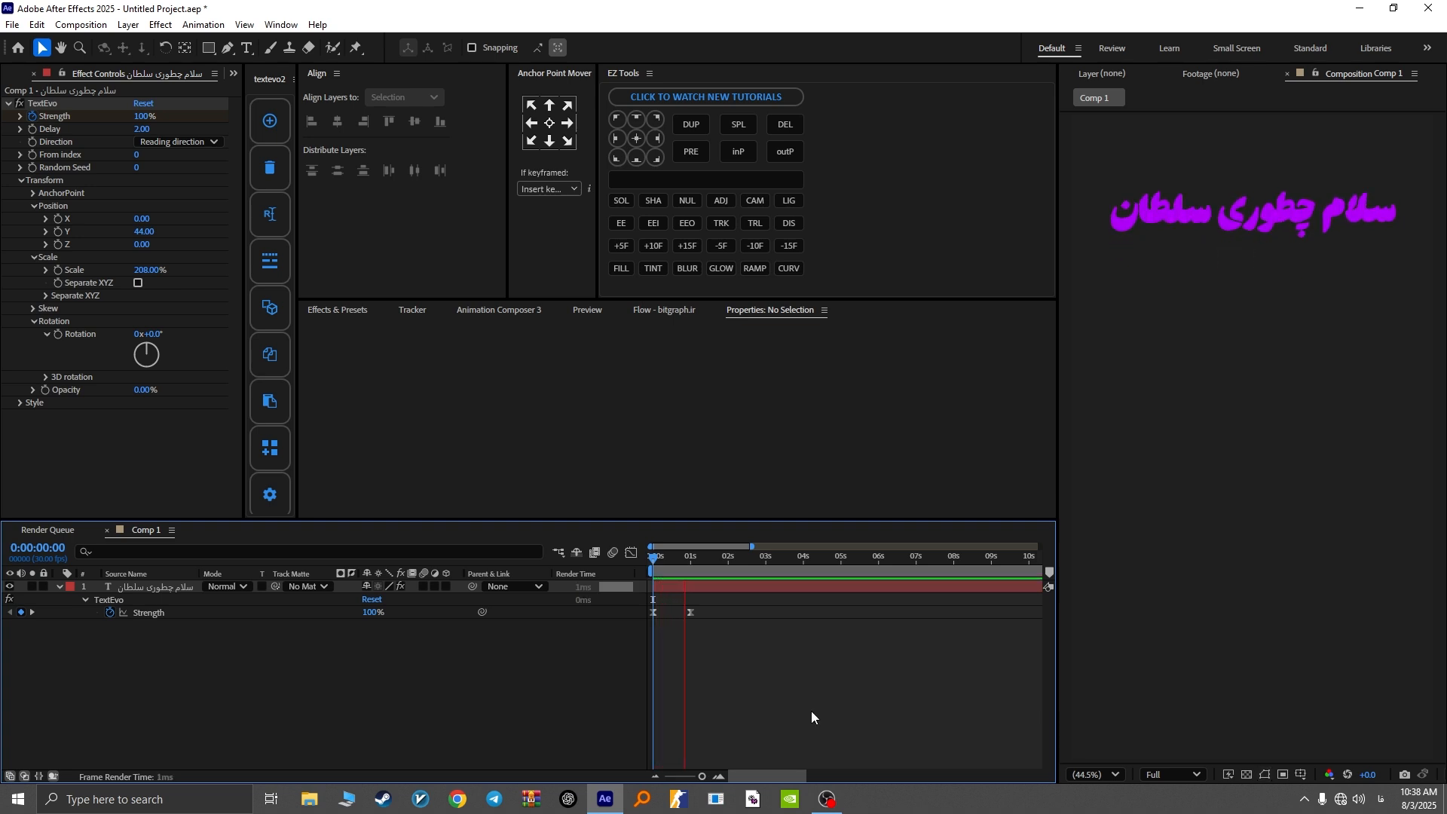
{"action": "key", "text": "space"}
{"action": "left_click_drag", "start_coordinate": [708, 558], "coordinate": [638, 567]}
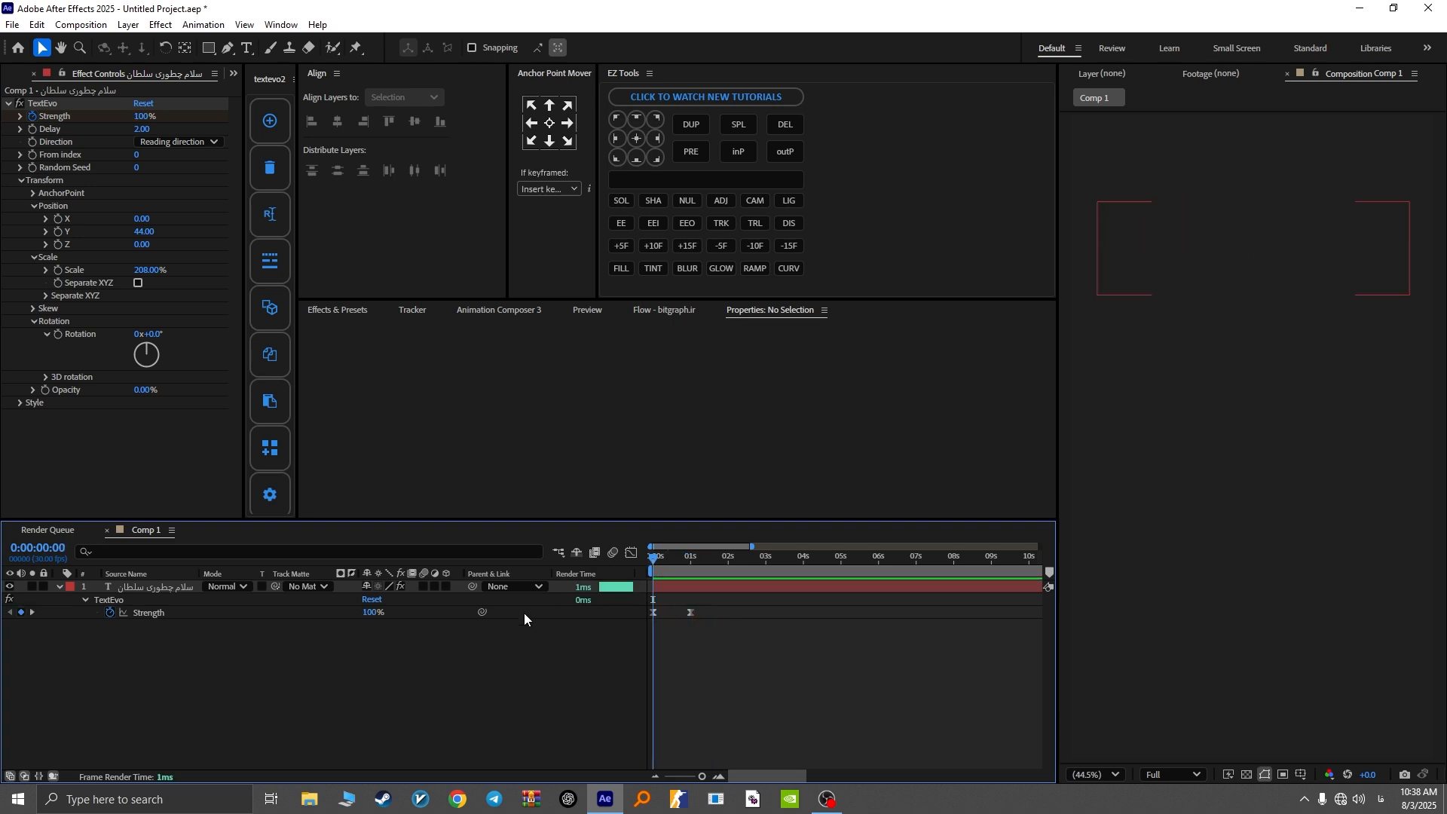
{"action": "key", "text": "ctrl+z"}
{"action": "key", "text": "ctrl+z"}
Step: Set the TextEvo opacity to 0% again, preview the text animation and collapse the Transform settings
{"action": "mouse_move", "coordinate": [654, 560]}
{"action": "left_mouse_down"}
{"action": "mouse_move", "coordinate": [676, 559]}
{"action": "mouse_move", "coordinate": [636, 560]}
{"action": "left_mouse_up"}
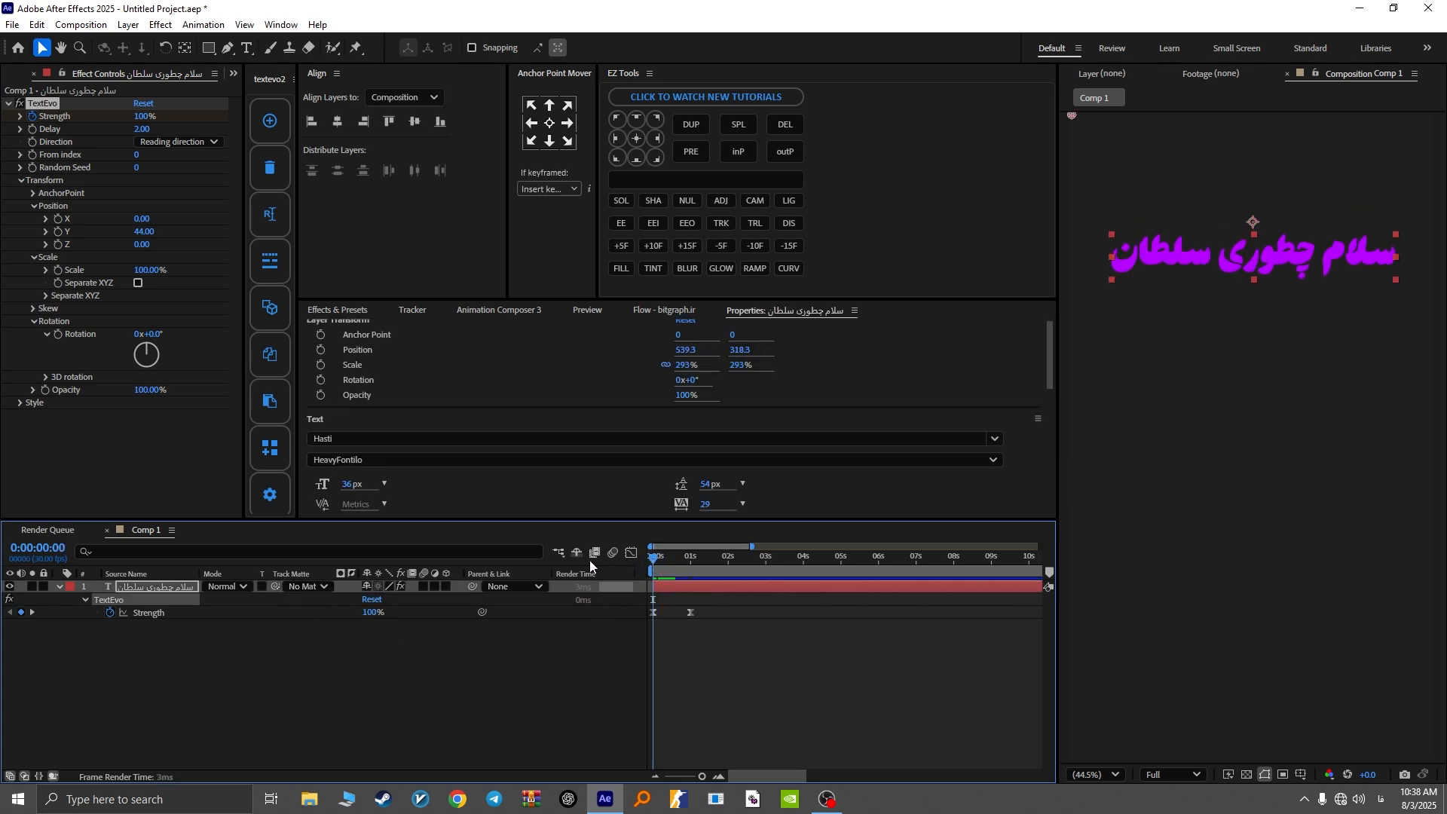
{"action": "mouse_move", "coordinate": [147, 390]}
{"action": "left_mouse_down"}
{"action": "mouse_move", "coordinate": [105, 390]}
{"action": "mouse_move", "coordinate": [125, 389]}
{"action": "left_mouse_up"}
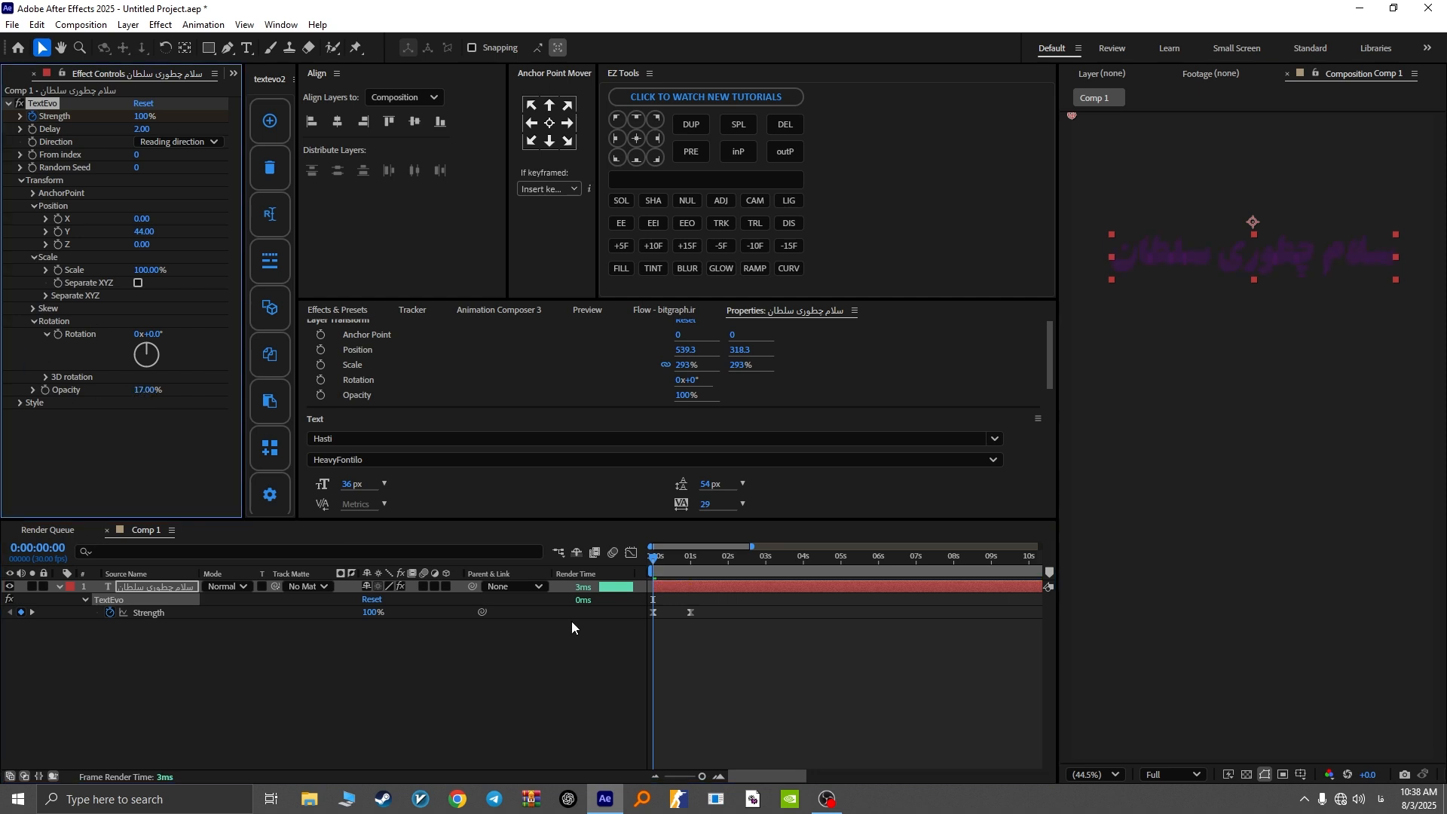
{"action": "key", "text": "space"}
{"action": "key", "text": "space"}
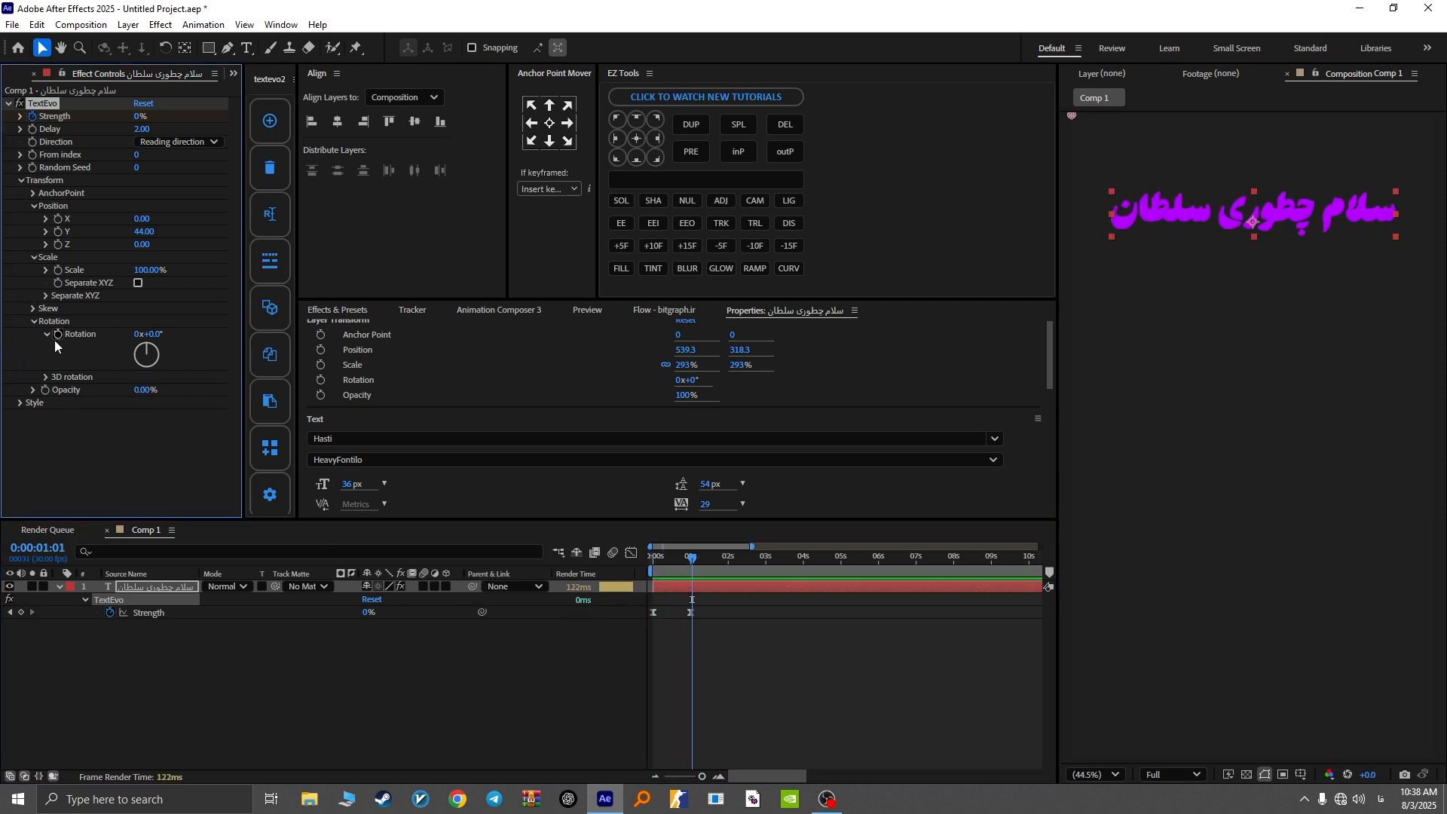
{"action": "left_click", "coordinate": [97, 430]}
{"action": "left_click", "coordinate": [22, 181]}
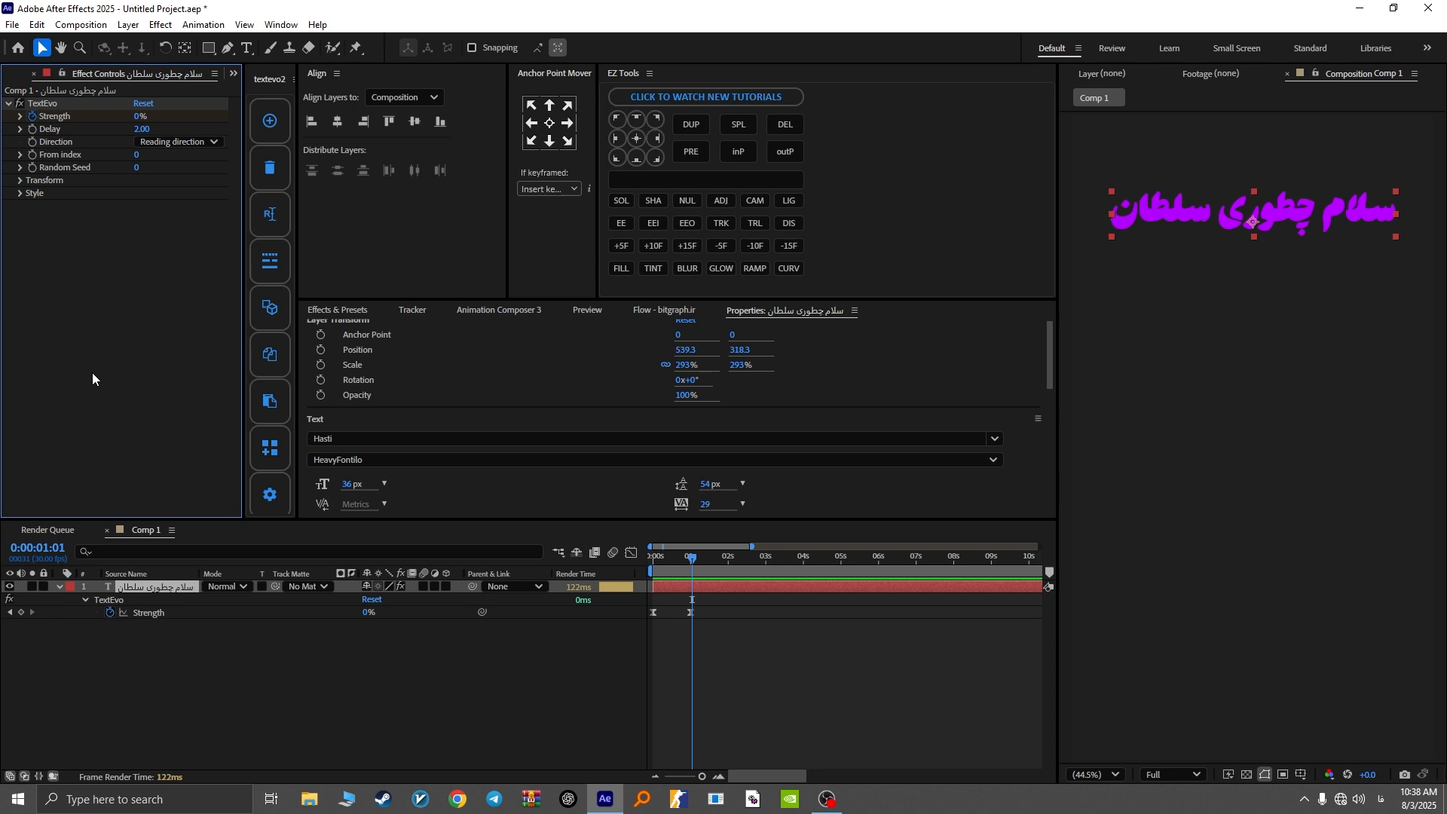
Step: Save the text layer's TextEvo animation as a preset named "text", select it in the preset list and close the presets window
{"action": "left_click", "coordinate": [719, 653]}
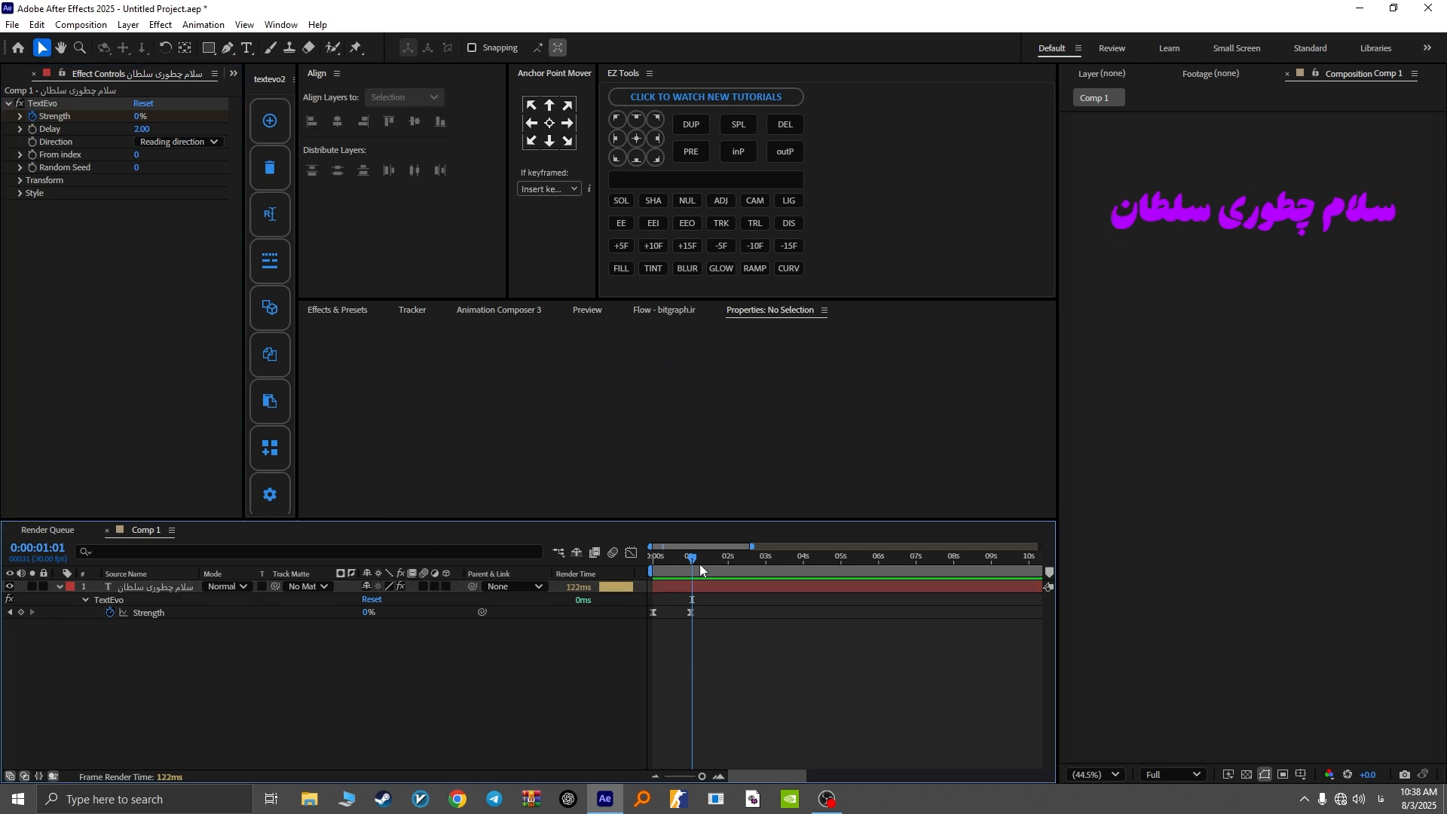
{"action": "key", "text": "Home"}
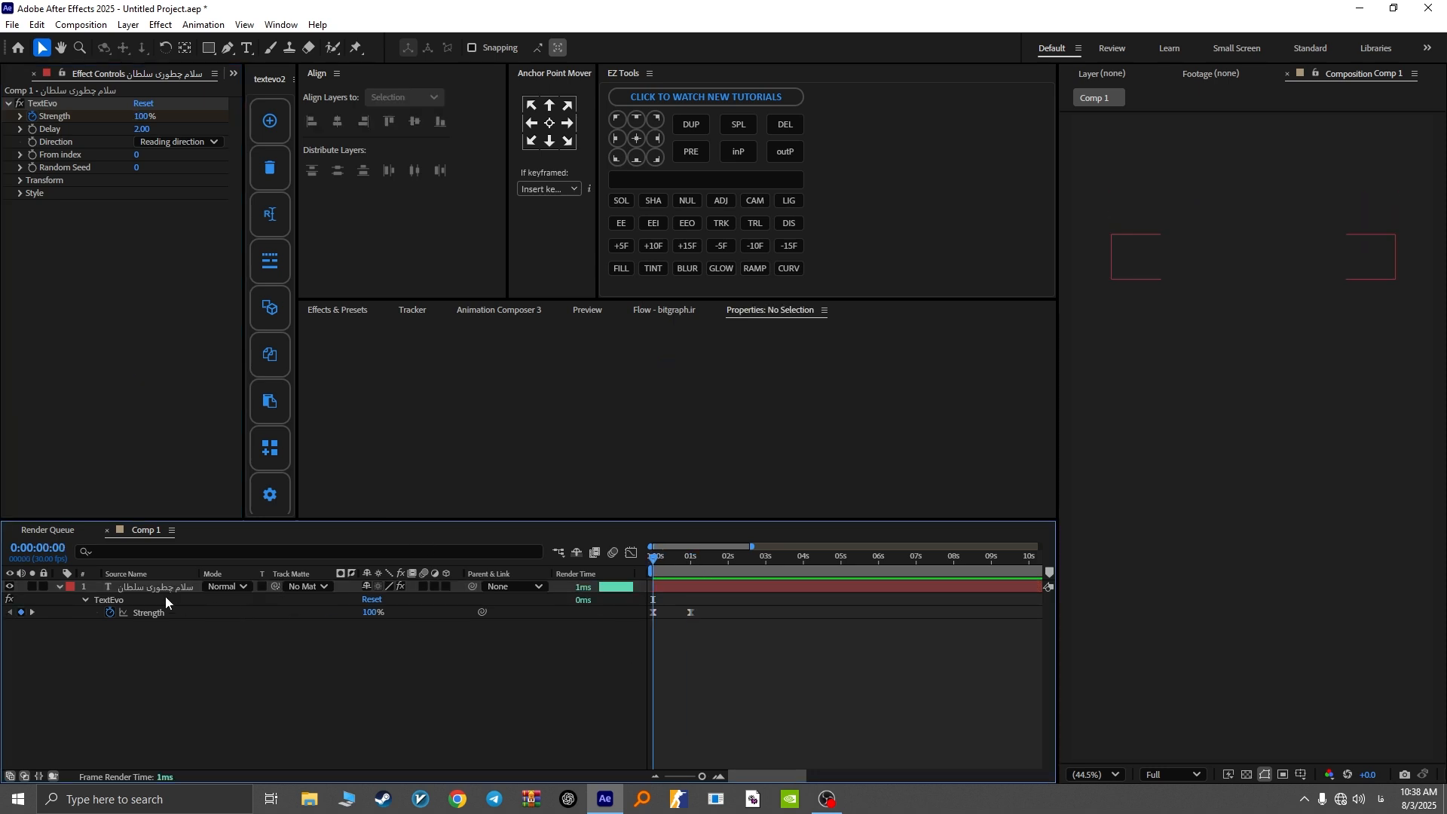
{"action": "left_click", "coordinate": [44, 105]}
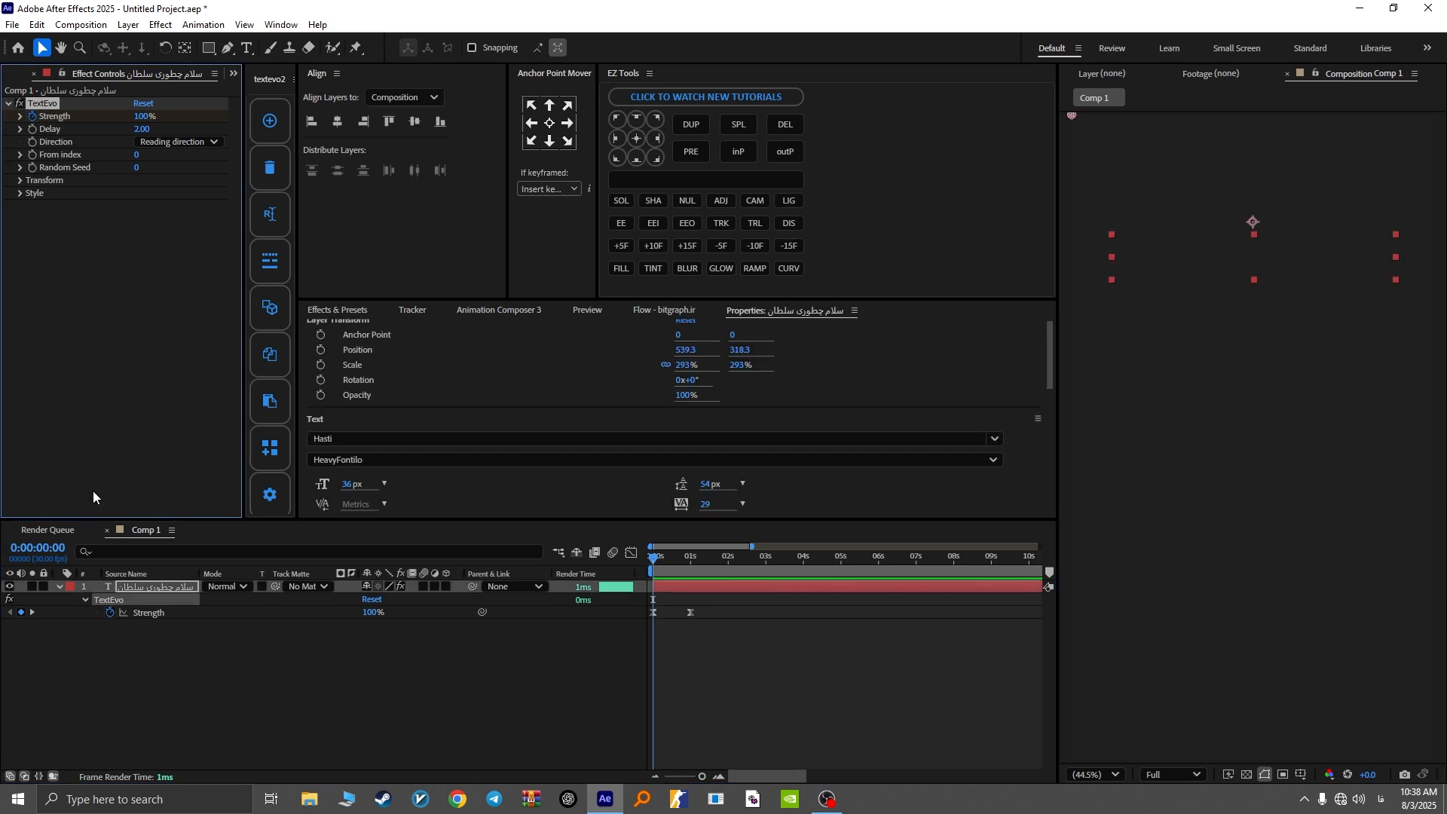
{"action": "left_click", "coordinate": [269, 449]}
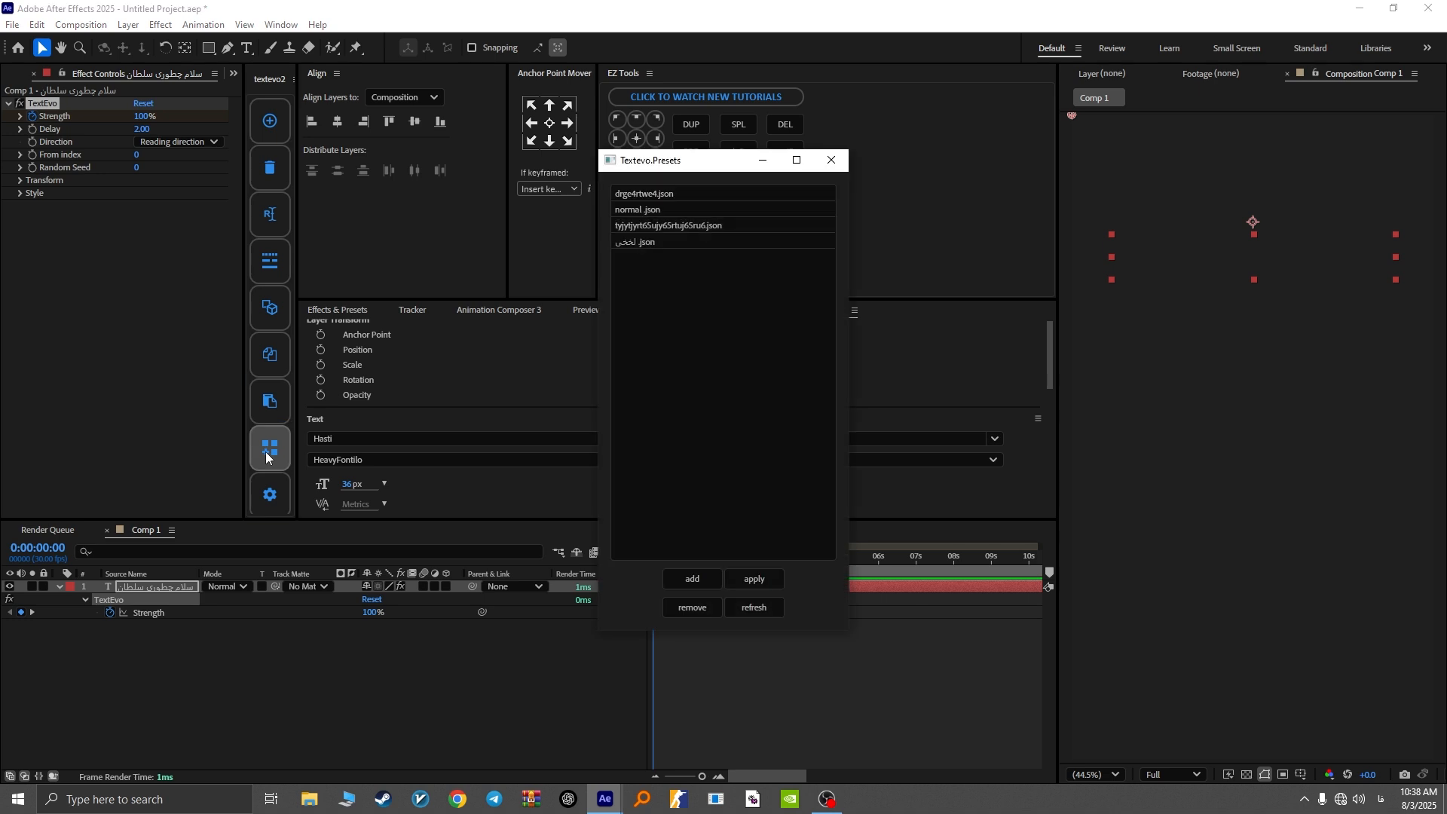
{"action": "left_click", "coordinate": [704, 581]}
{"action": "type", "text": "ی"}
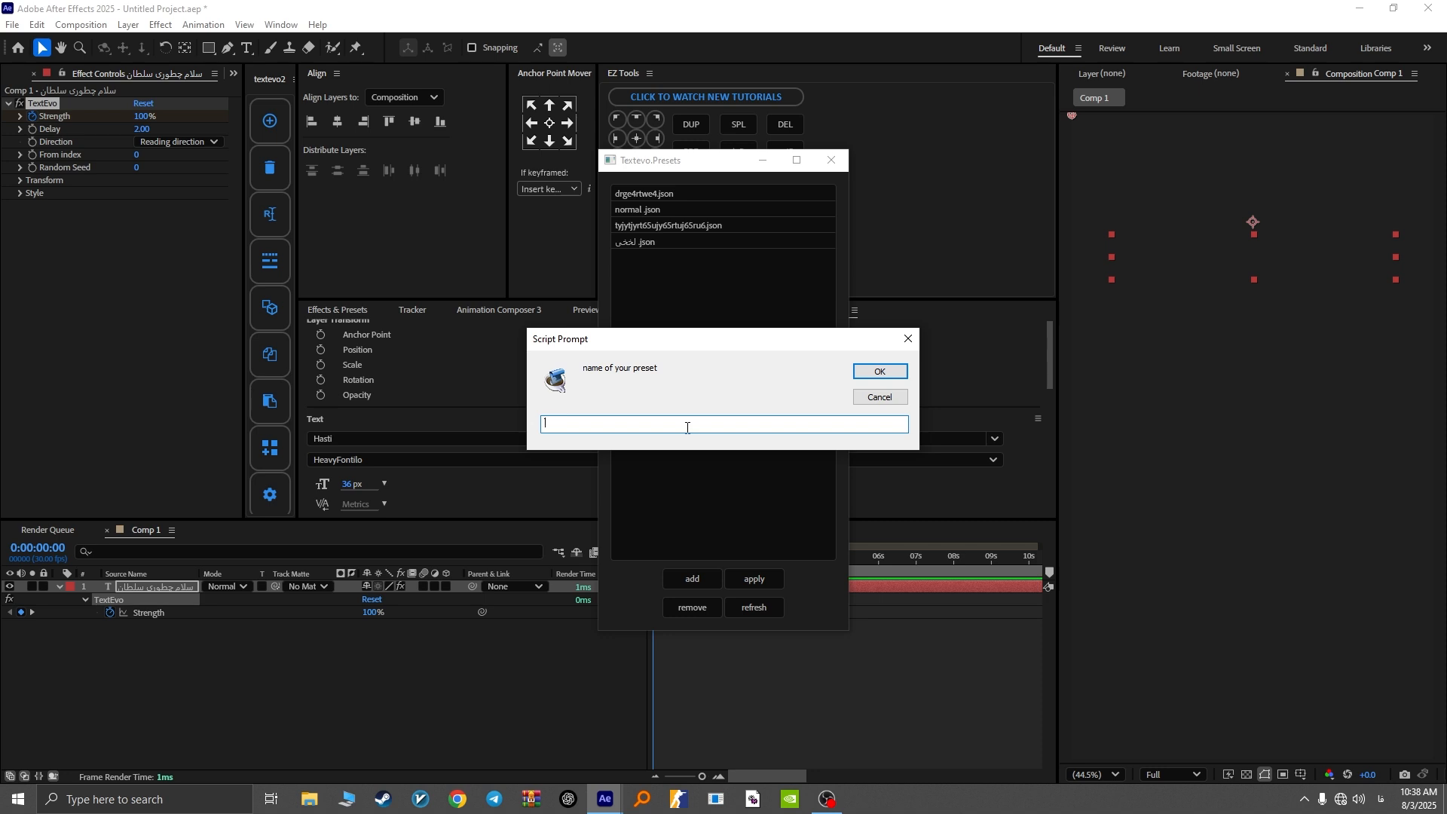
{"action": "key", "text": "alt+shift"}
{"action": "type", "text": "a"}
{"action": "key", "text": "Return"}
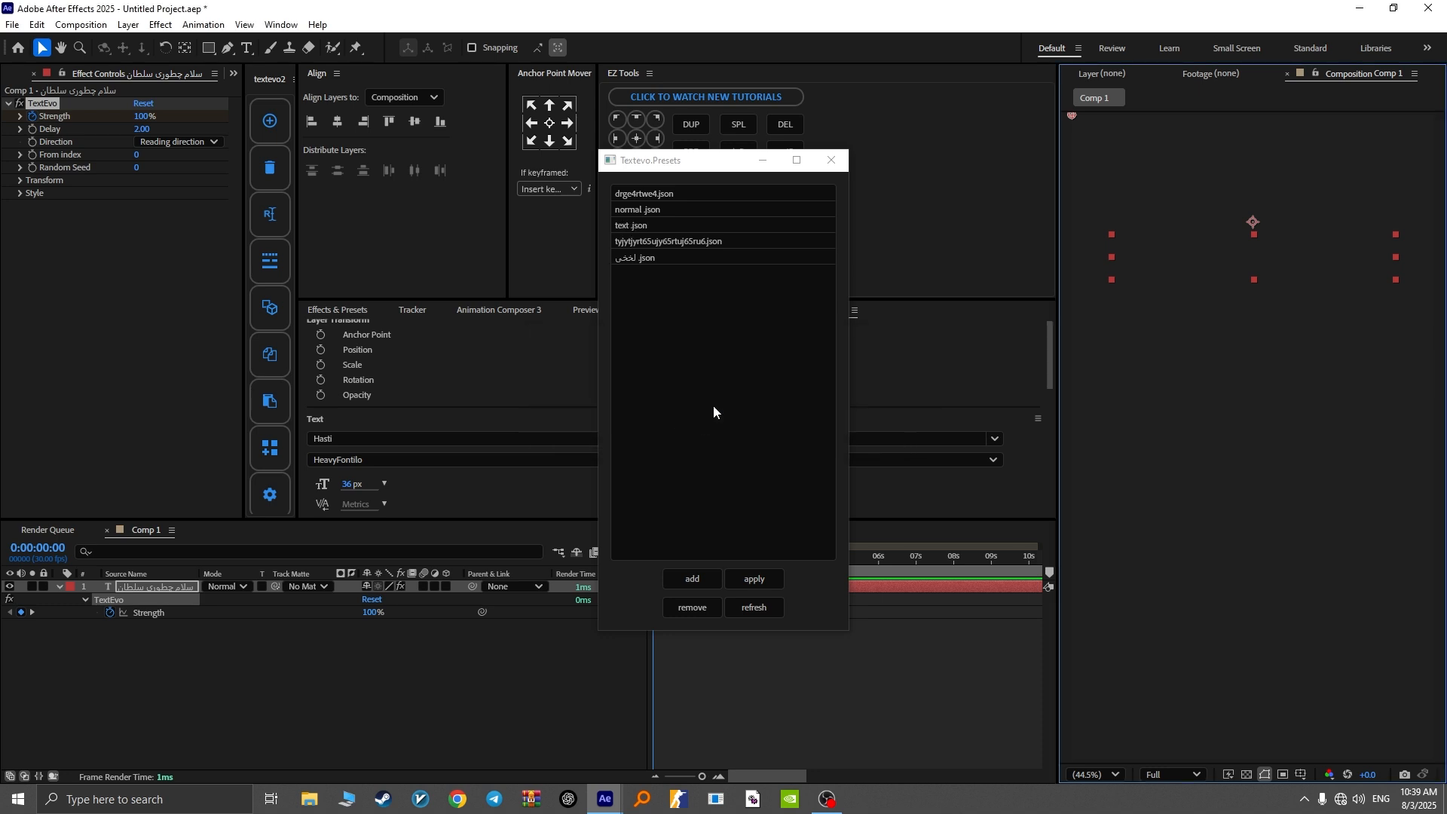
{"action": "left_click", "coordinate": [639, 227]}
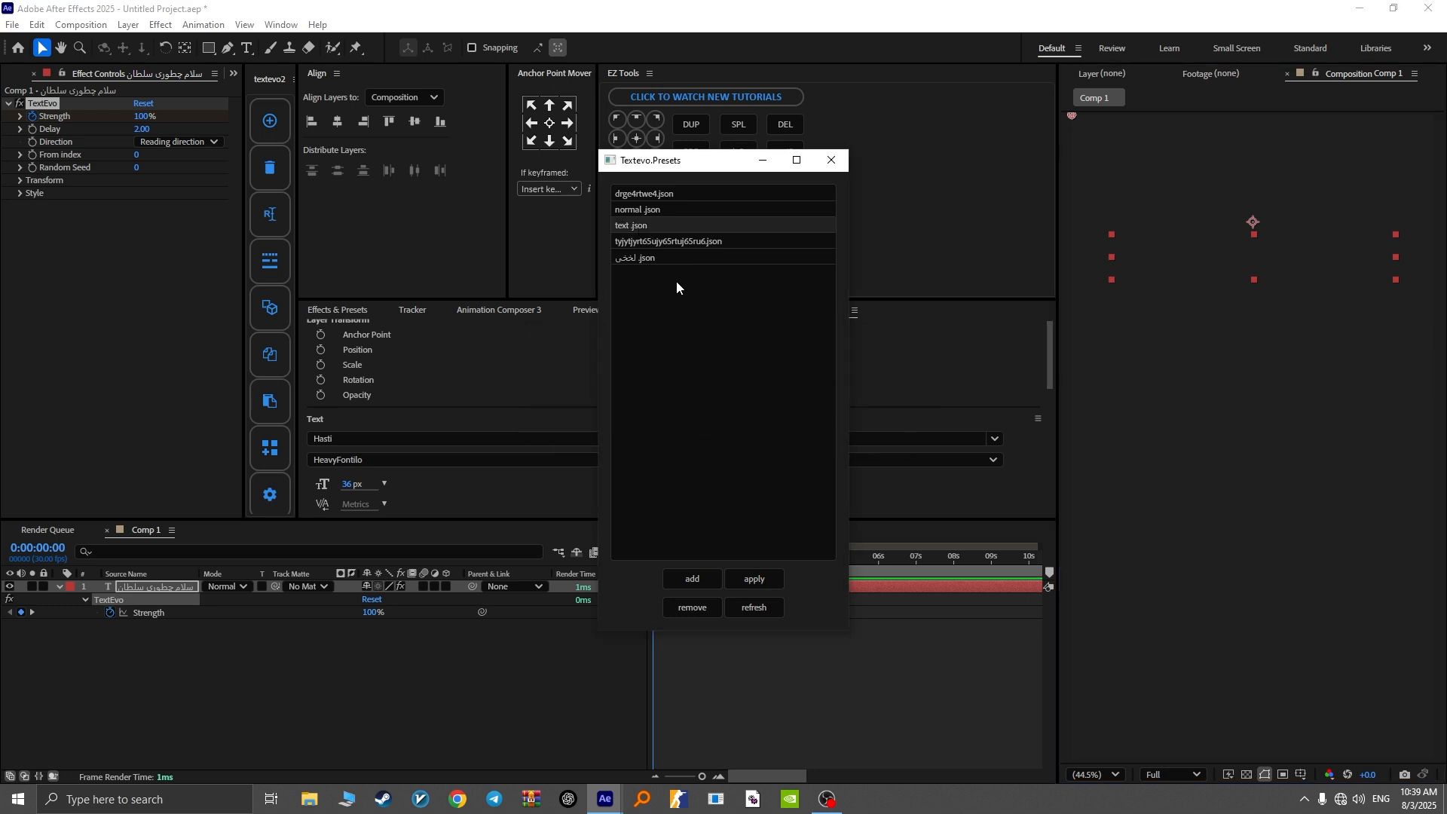
{"action": "left_click", "coordinate": [832, 160]}
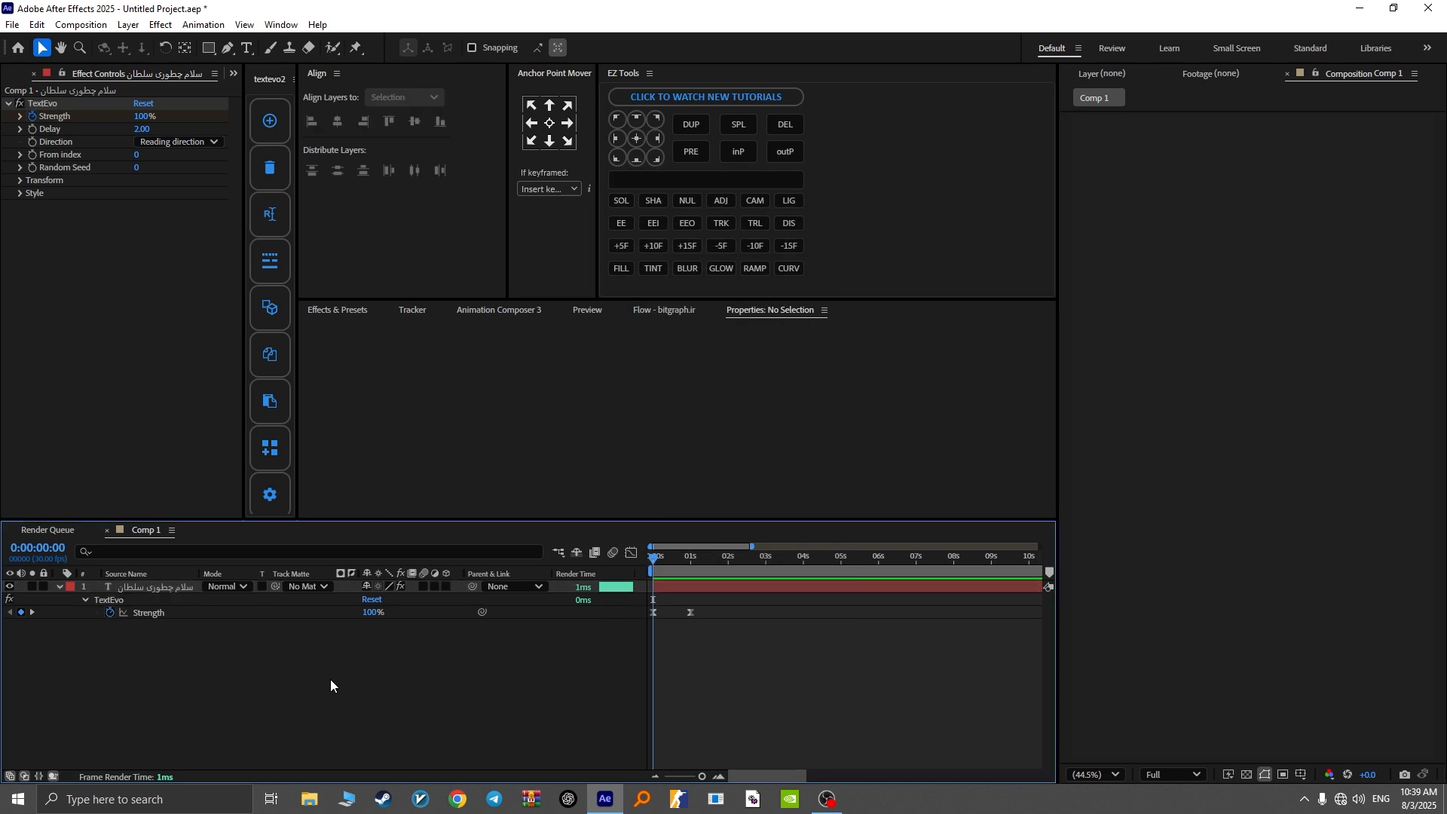
Step: Remove the TextEvo animation from the Persian text layer and deselect the layer
{"action": "key", "text": "Delete"}
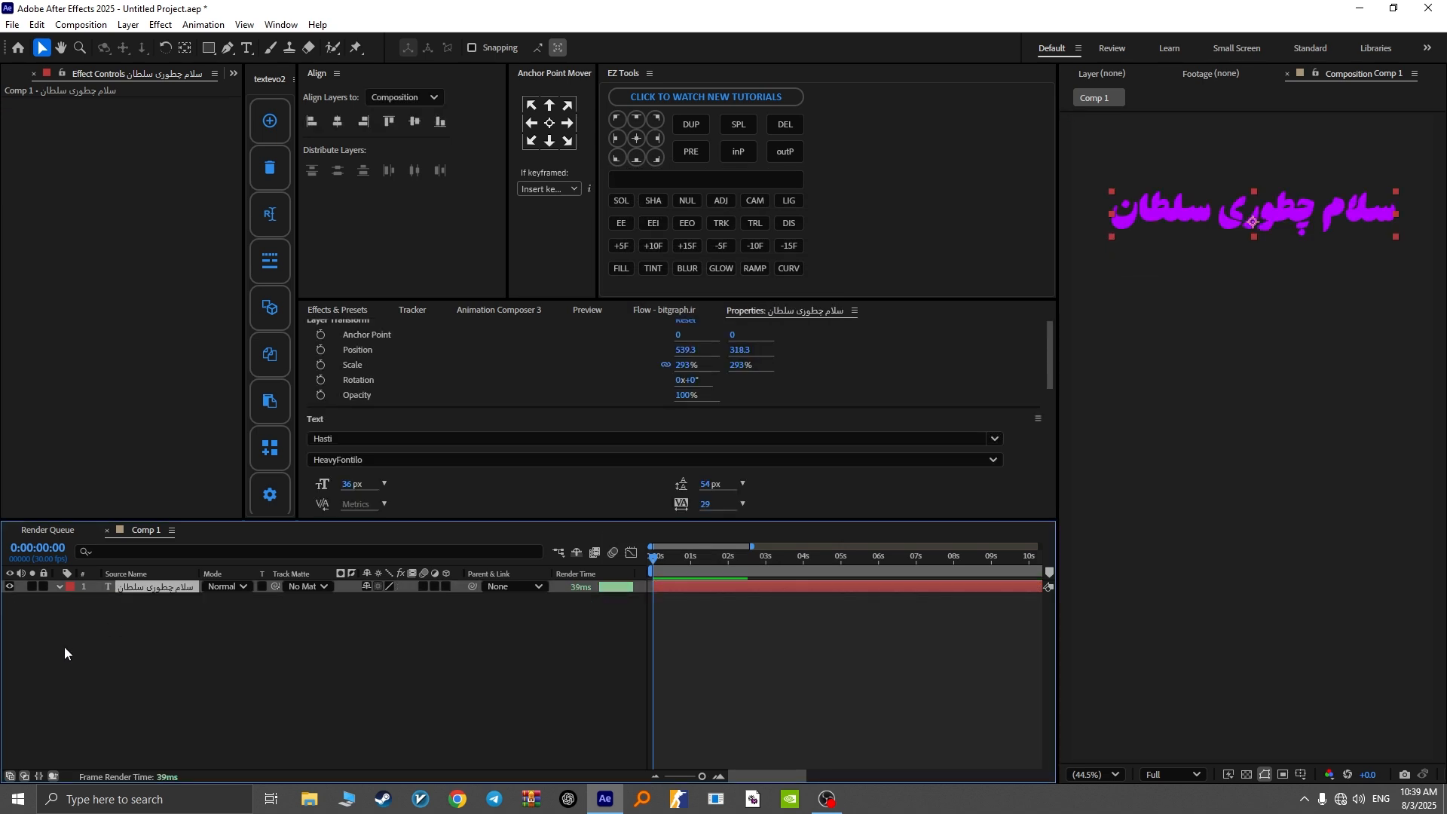
{"action": "left_click", "coordinate": [368, 671]}
{"action": "left_click", "coordinate": [152, 590]}
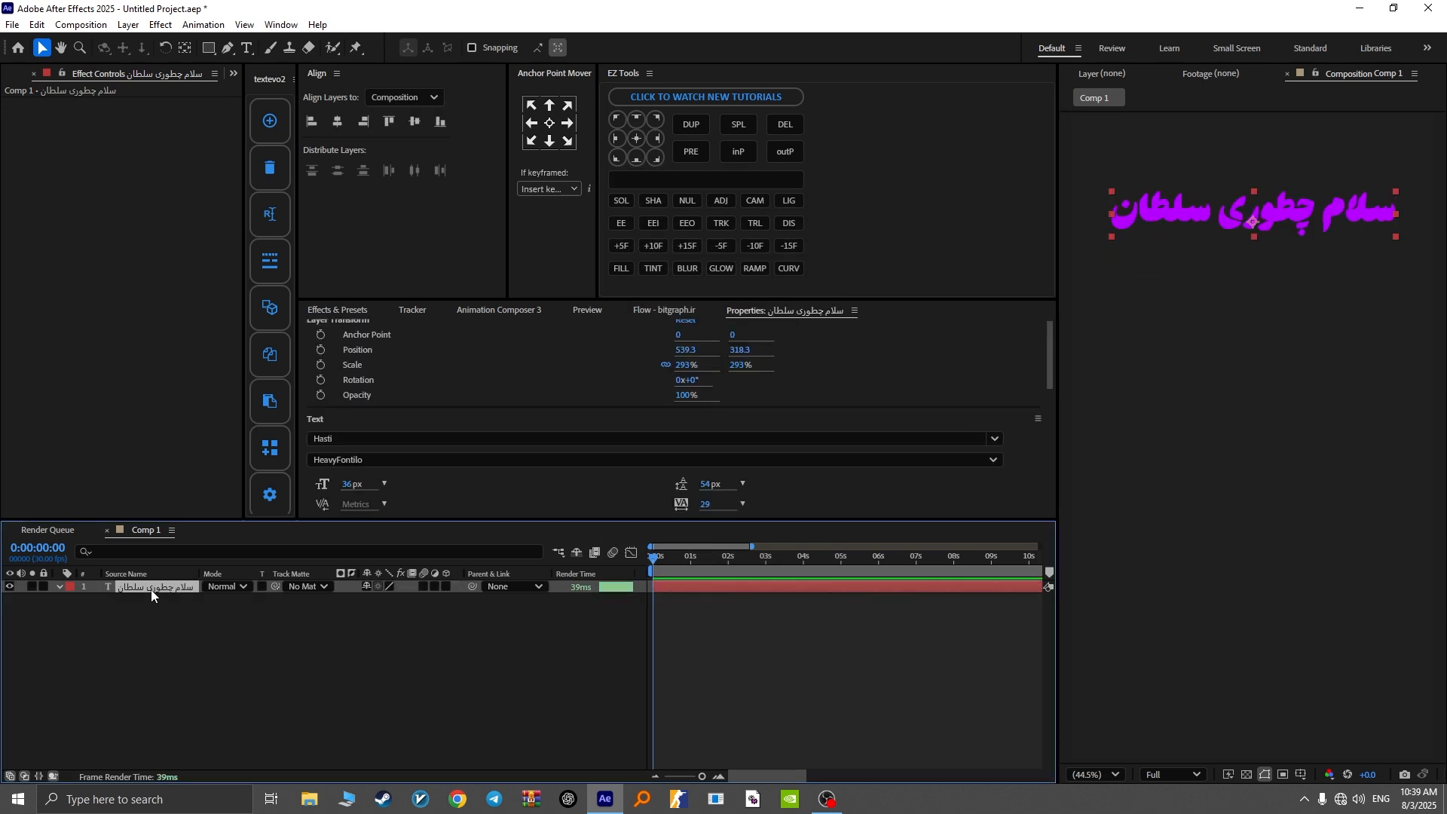
{"action": "left_click", "coordinate": [192, 620]}
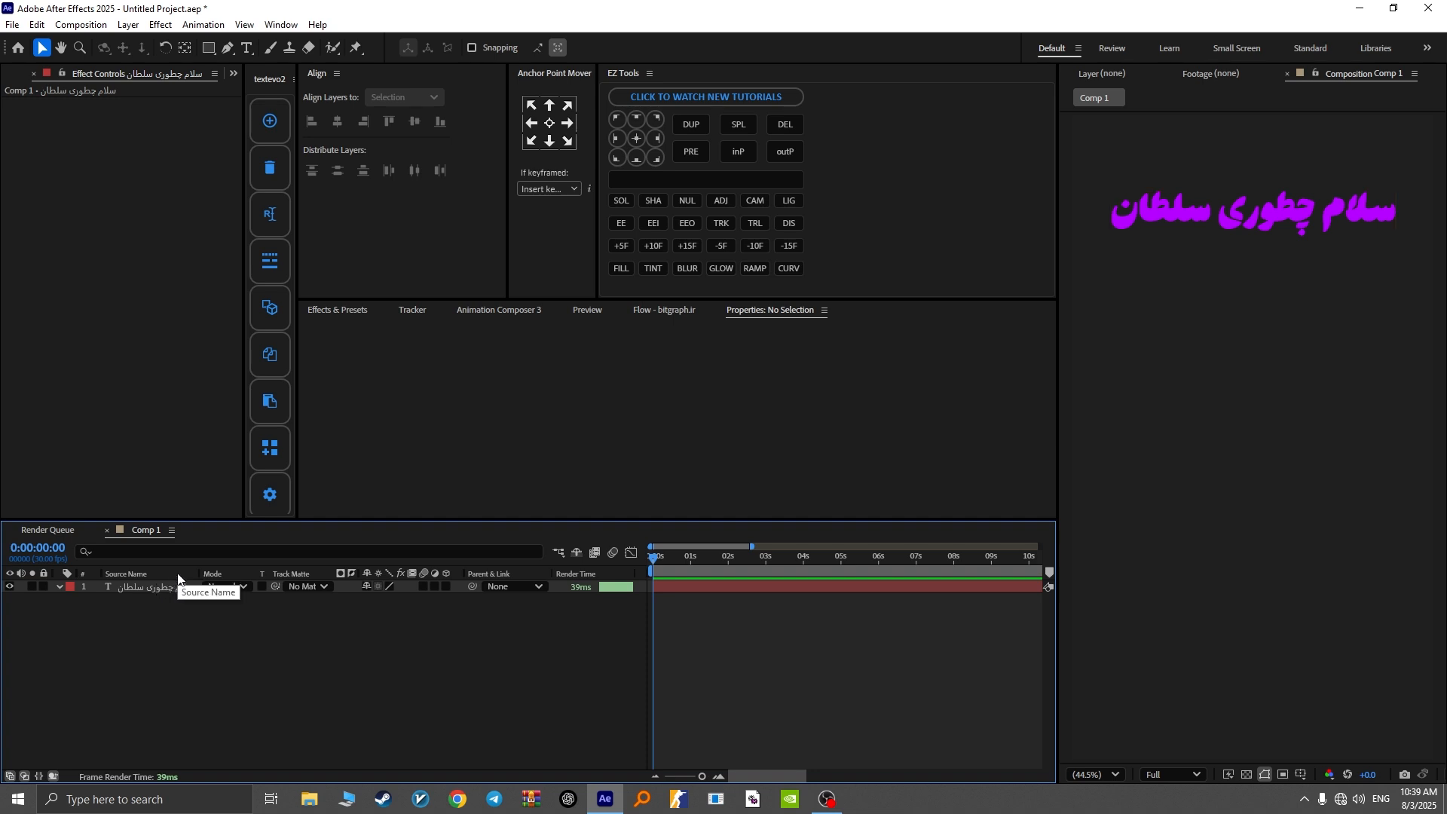
Step: Apply the saved "text" preset to the Persian text layer and scrub through the first second of the animation
{"action": "left_click", "coordinate": [147, 589]}
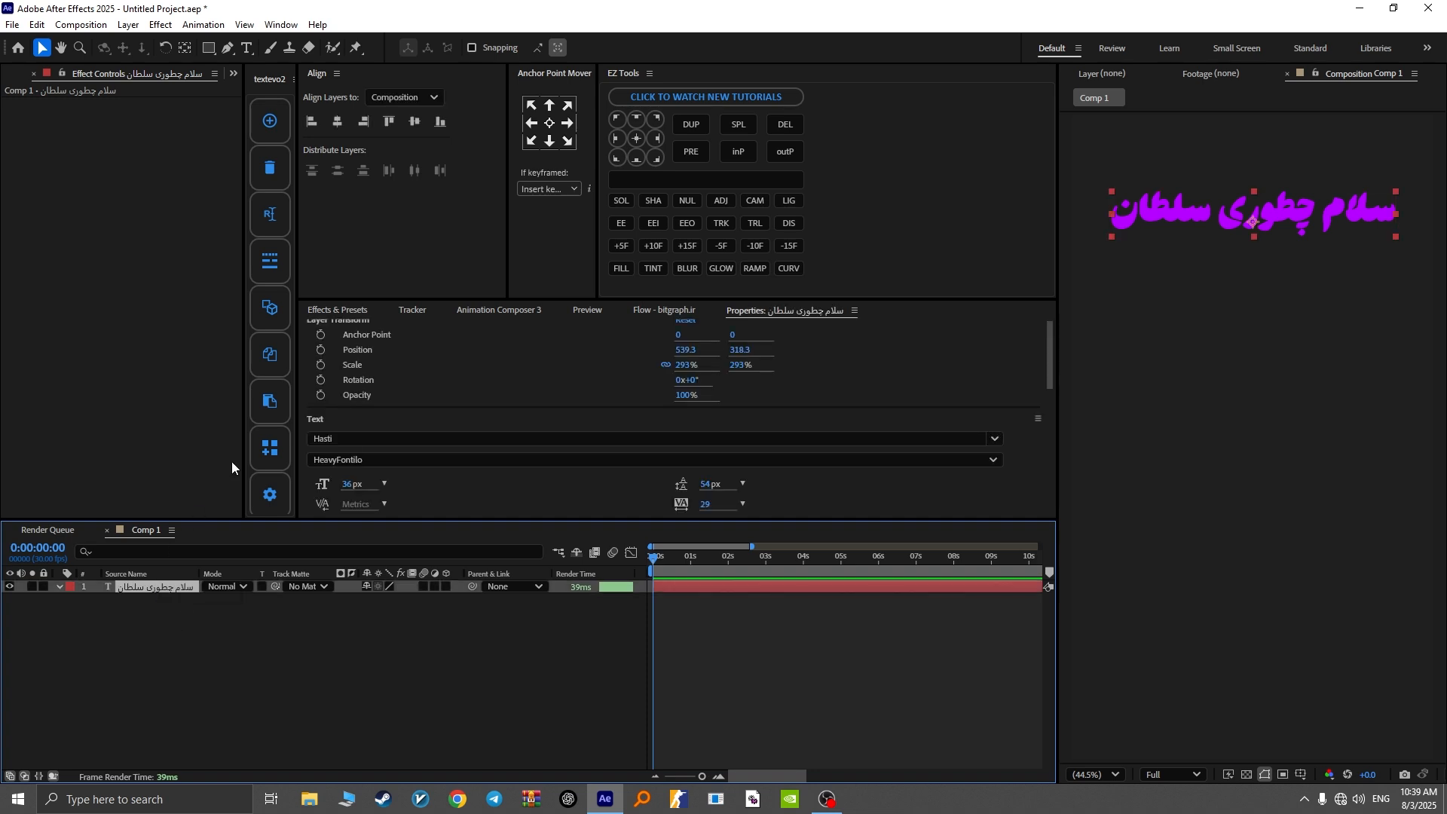
{"action": "left_click", "coordinate": [261, 451]}
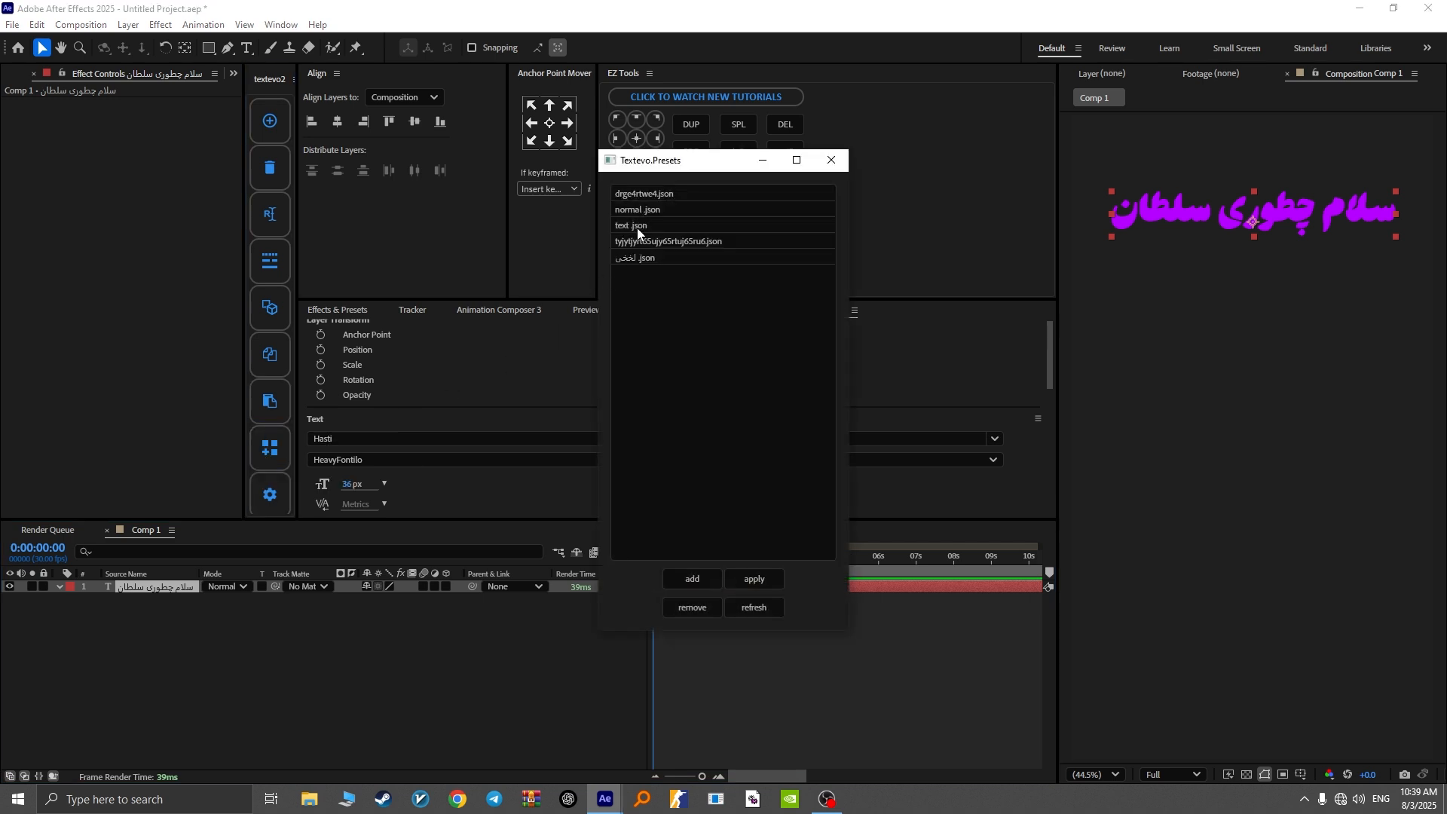
{"action": "double_click", "coordinate": [641, 225]}
{"action": "left_click", "coordinate": [763, 160]}
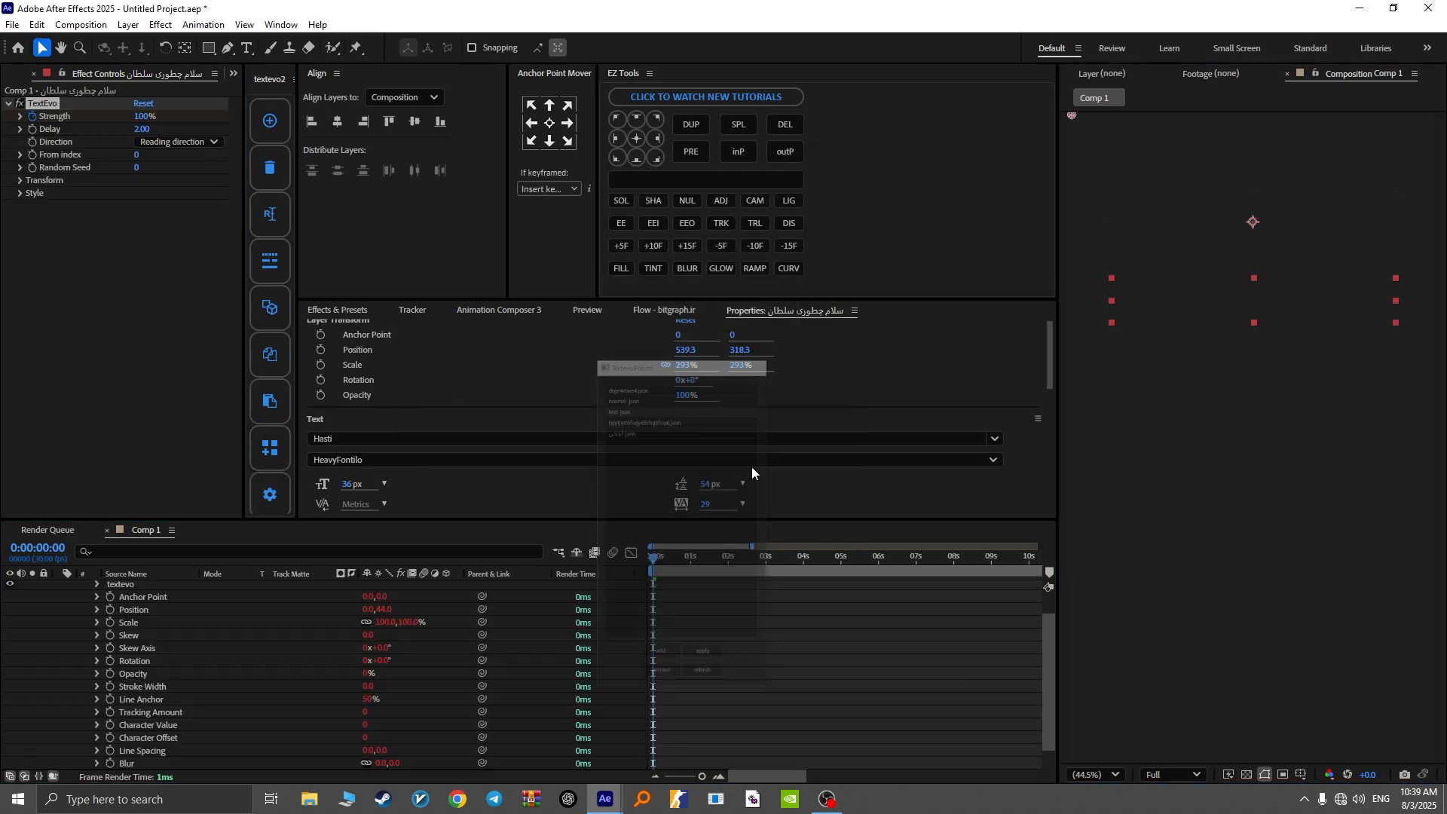
{"action": "left_click_drag", "start_coordinate": [680, 556], "coordinate": [653, 567]}
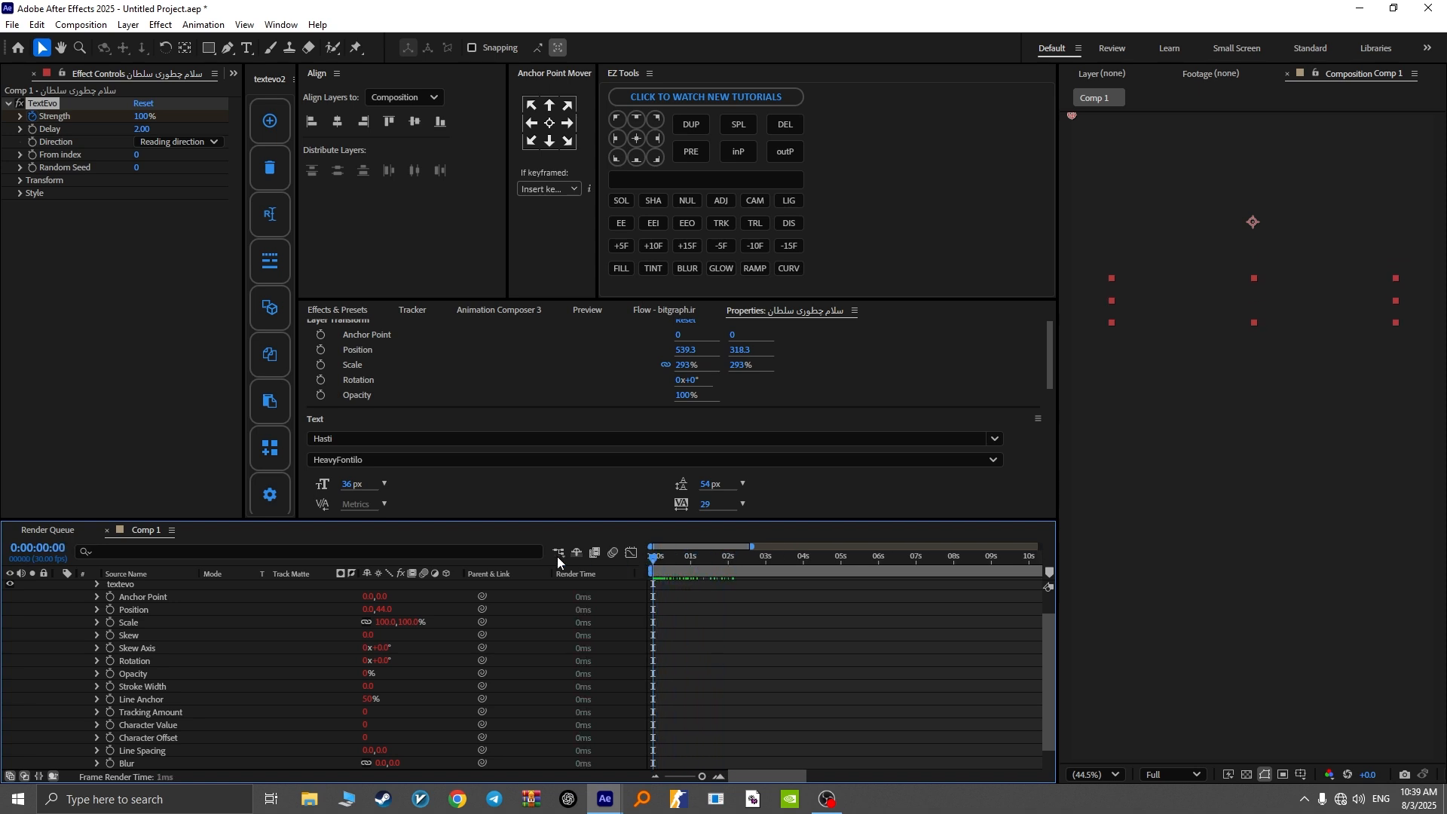
Step: Keyframe the TextEvo opacity at 0% at the start and at a higher value at about 1 second, then scrub the result
{"action": "left_click", "coordinate": [20, 181]}
{"action": "left_click", "coordinate": [45, 257]}
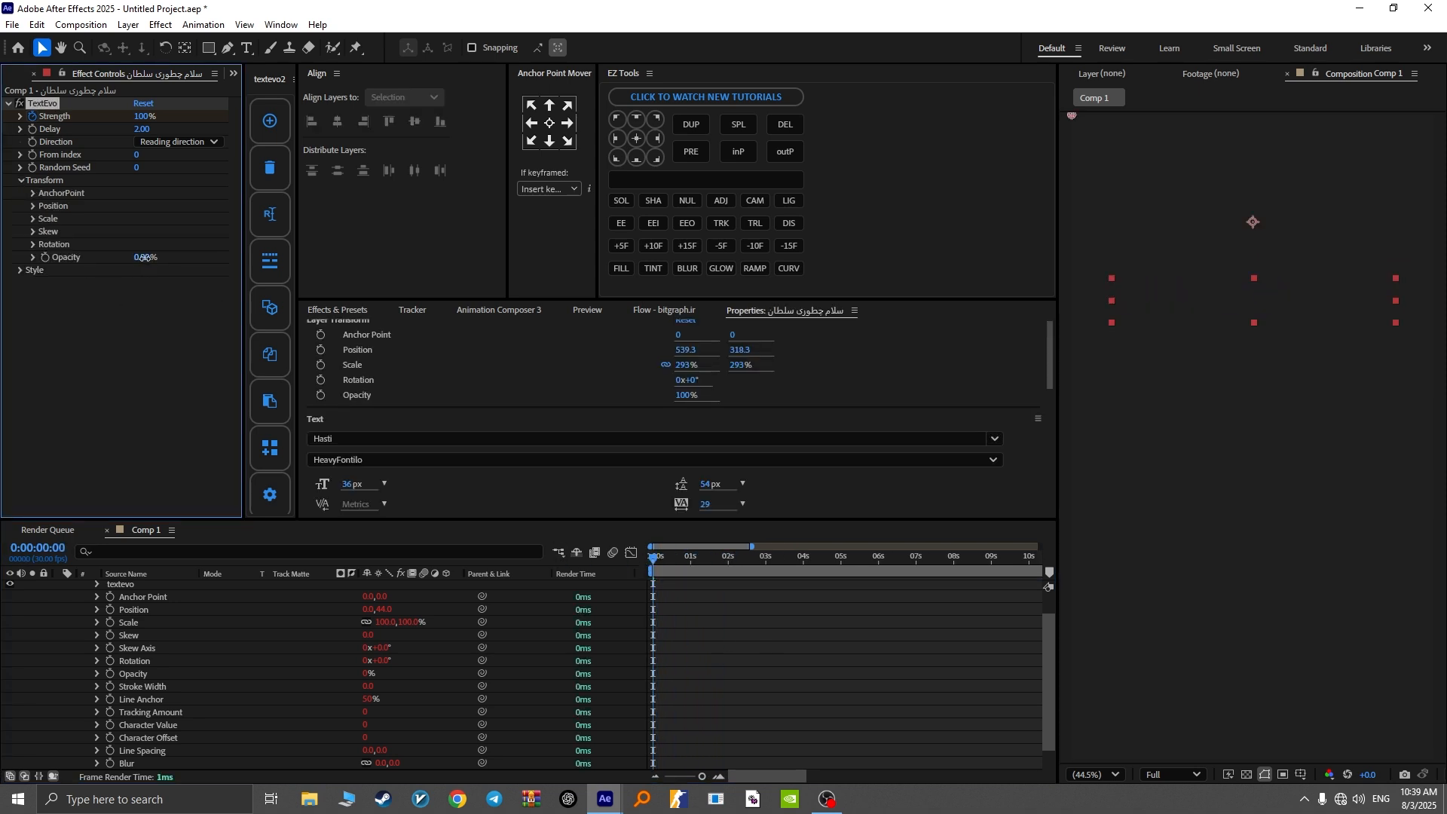
{"action": "scroll", "coordinate": [656, 615], "scroll_direction": "down", "scroll_amount": 1}
{"action": "left_click", "coordinate": [656, 615]}
{"action": "left_click_drag", "start_coordinate": [654, 566], "coordinate": [692, 569]}
{"action": "left_click_drag", "start_coordinate": [143, 257], "coordinate": [304, 266]}
{"action": "left_click_drag", "start_coordinate": [692, 570], "coordinate": [582, 577]}
{"action": "left_click", "coordinate": [684, 695]}
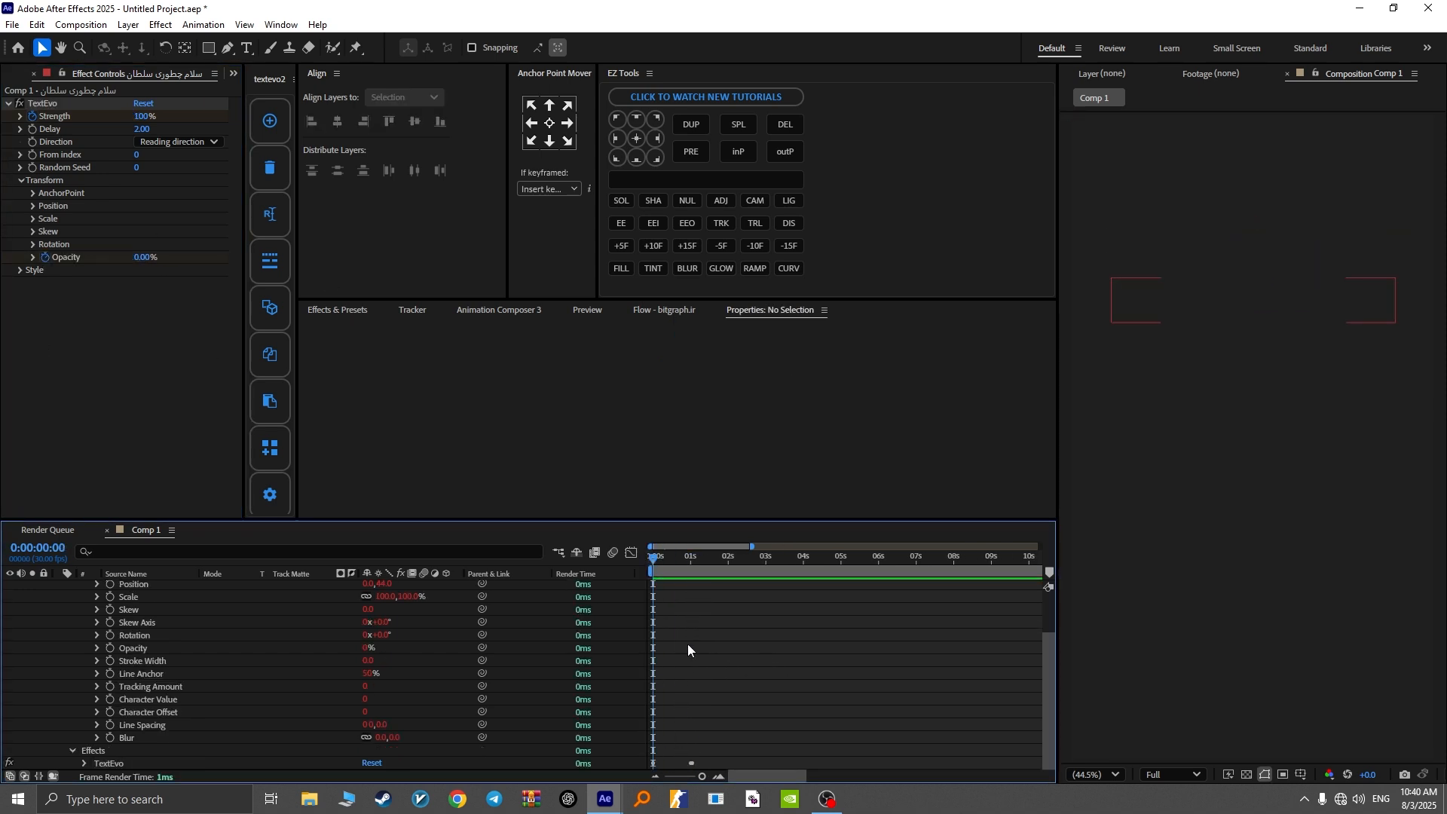
Step: Look over the saved TextEvo presets and scrub the text animation near the start of the composition
{"action": "left_click", "coordinate": [270, 448]}
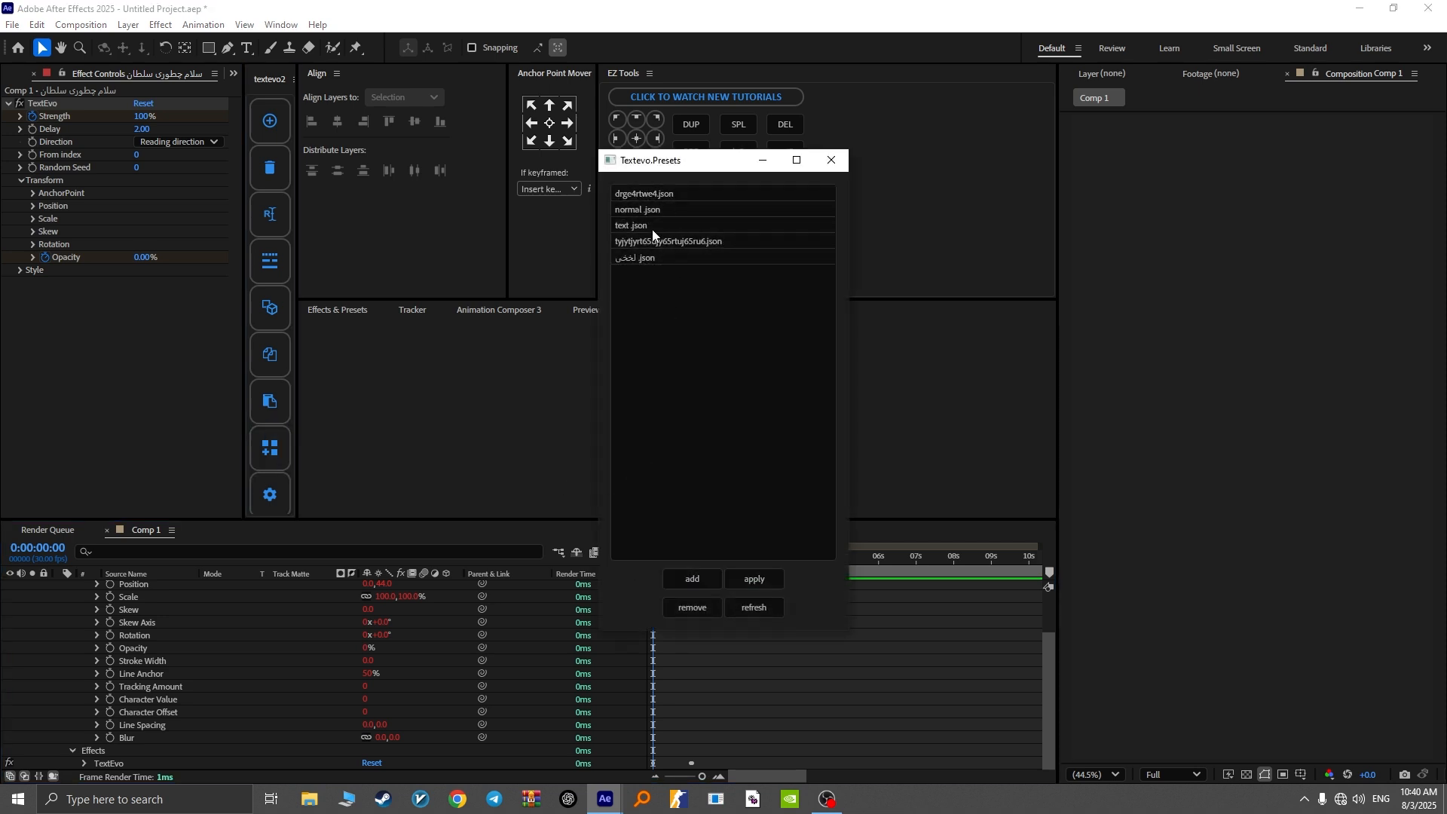
{"action": "left_click", "coordinate": [834, 153]}
{"action": "left_click", "coordinate": [656, 570]}
{"action": "key", "text": "Home"}
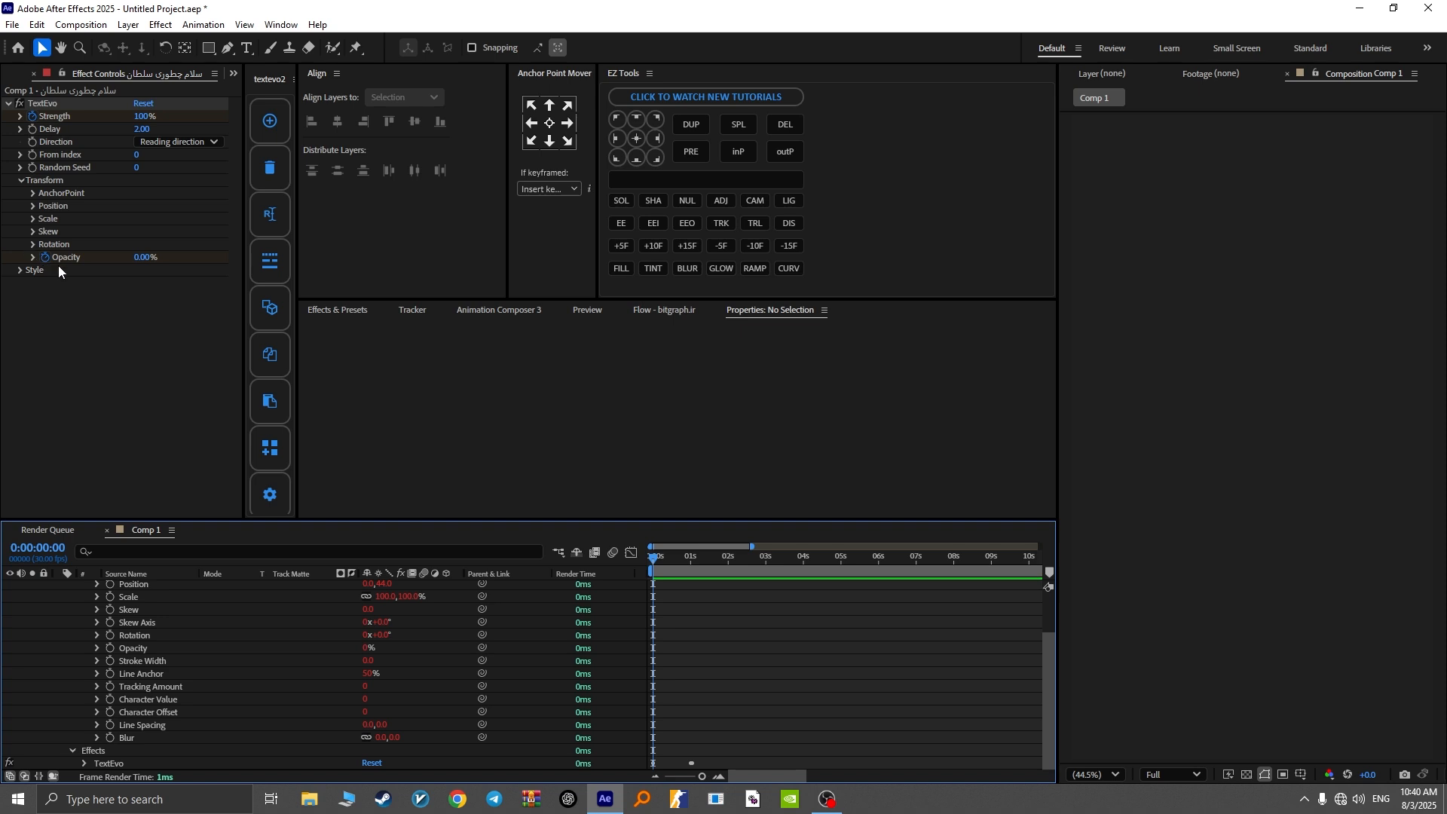
{"action": "left_click_drag", "start_coordinate": [660, 560], "coordinate": [616, 562]}
{"action": "scroll", "coordinate": [644, 685], "scroll_direction": "up", "scroll_amount": 2}
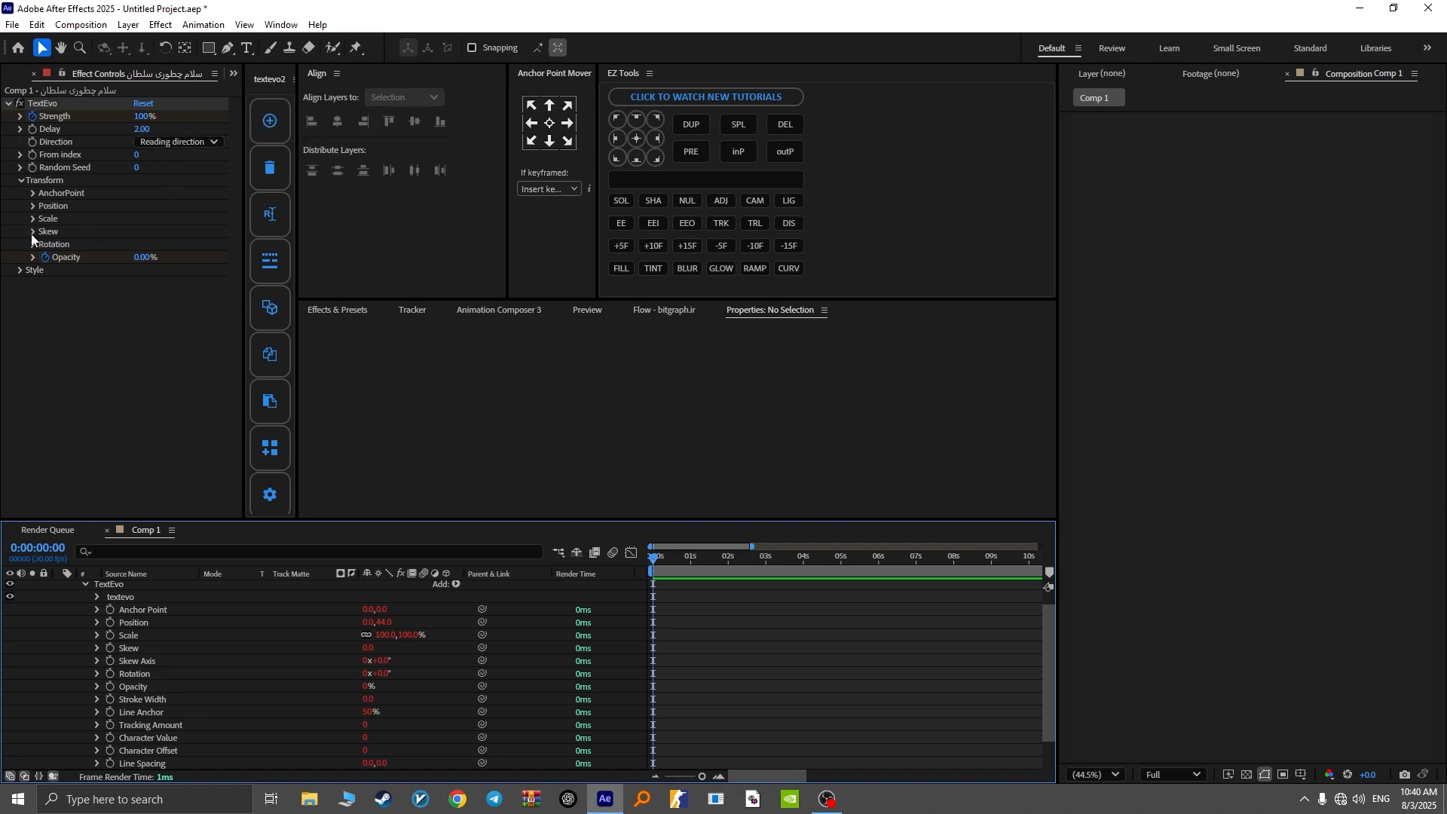
Step: Check the options for what the TextEvo animation is based on, close them unchanged and scrub the animation again
{"action": "left_click", "coordinate": [270, 279]}
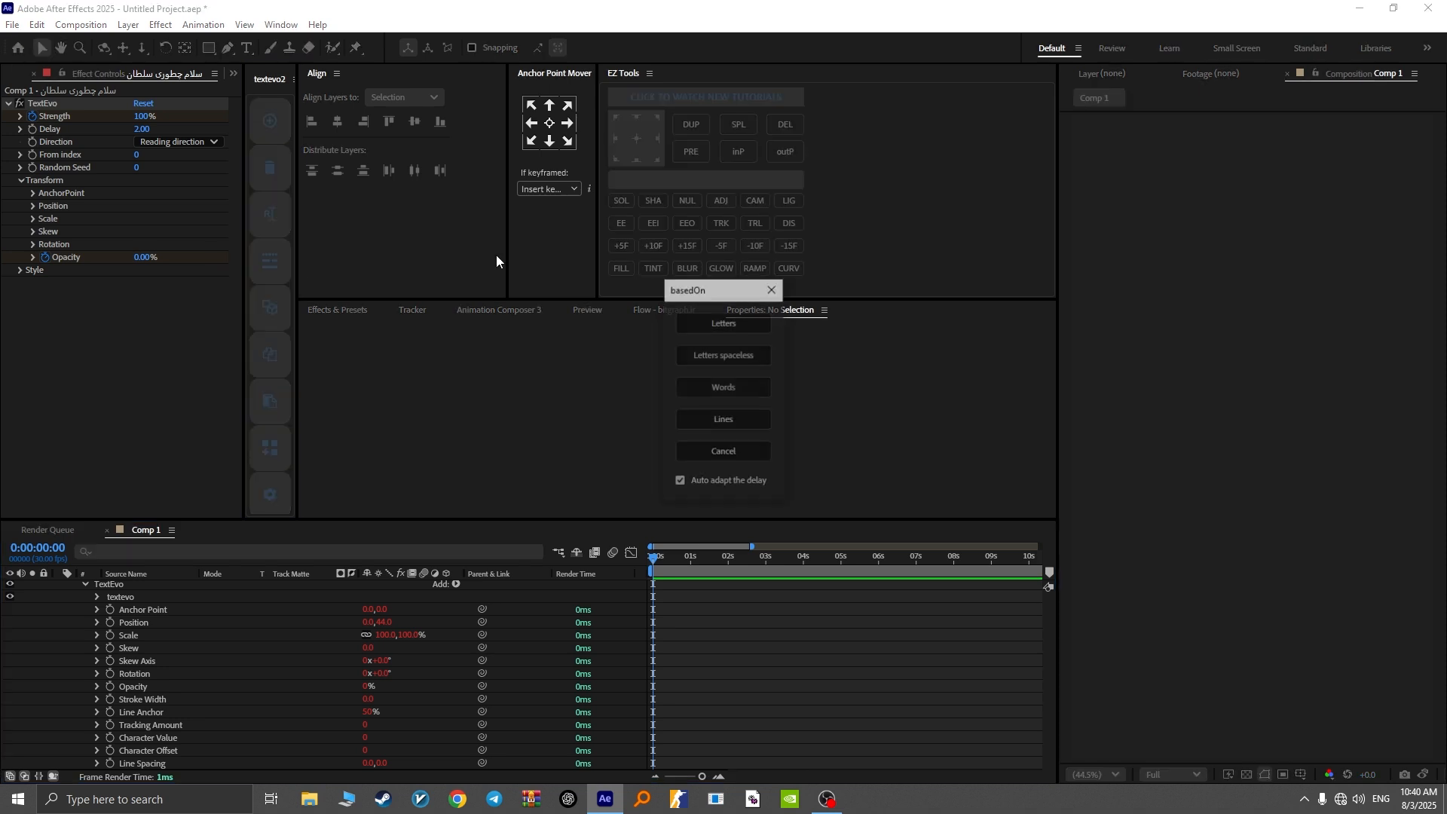
{"action": "left_click", "coordinate": [43, 279]}
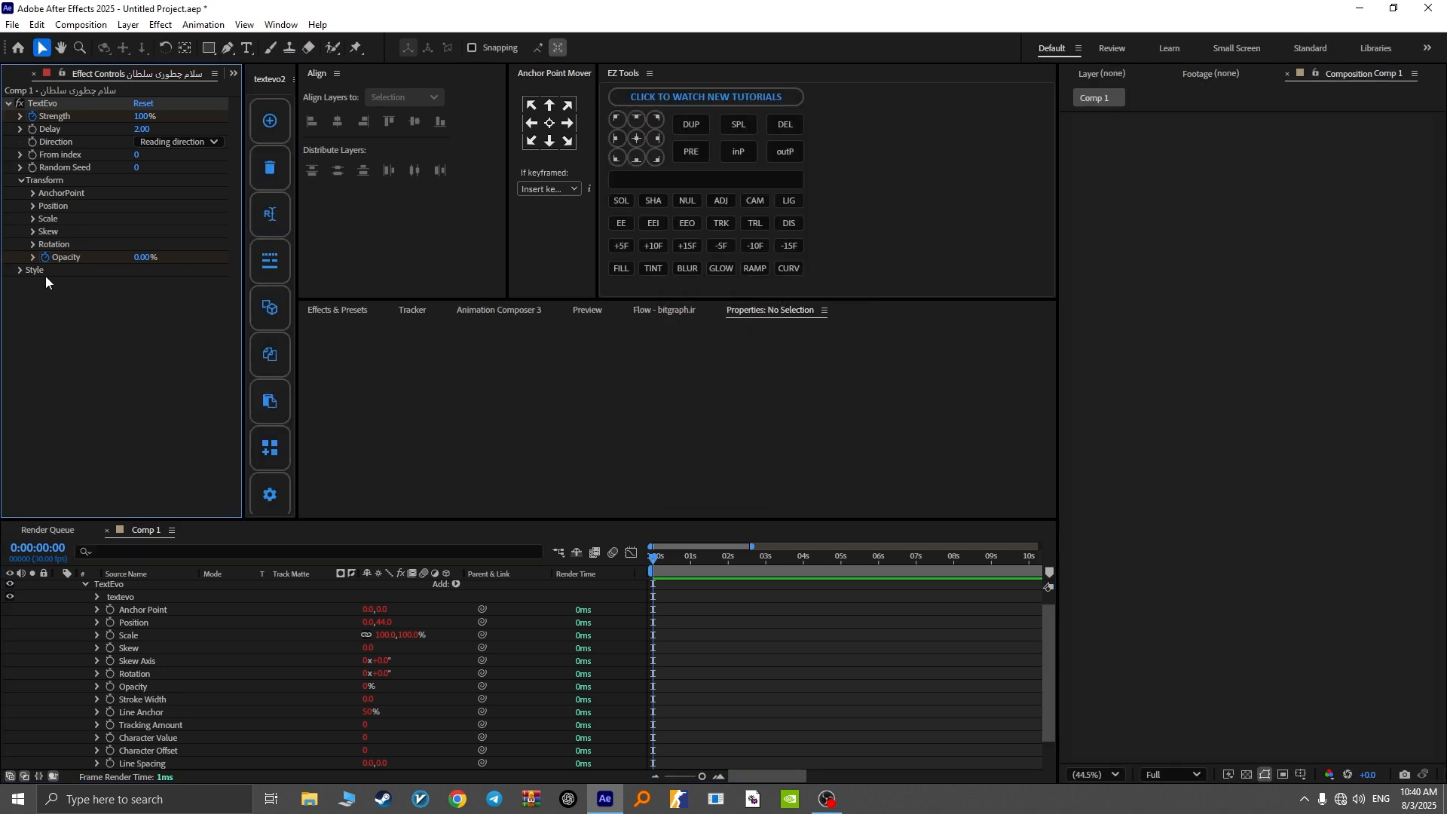
{"action": "left_click_drag", "start_coordinate": [675, 559], "coordinate": [639, 556]}
{"action": "scroll", "coordinate": [144, 653], "scroll_direction": "up", "scroll_amount": 2}
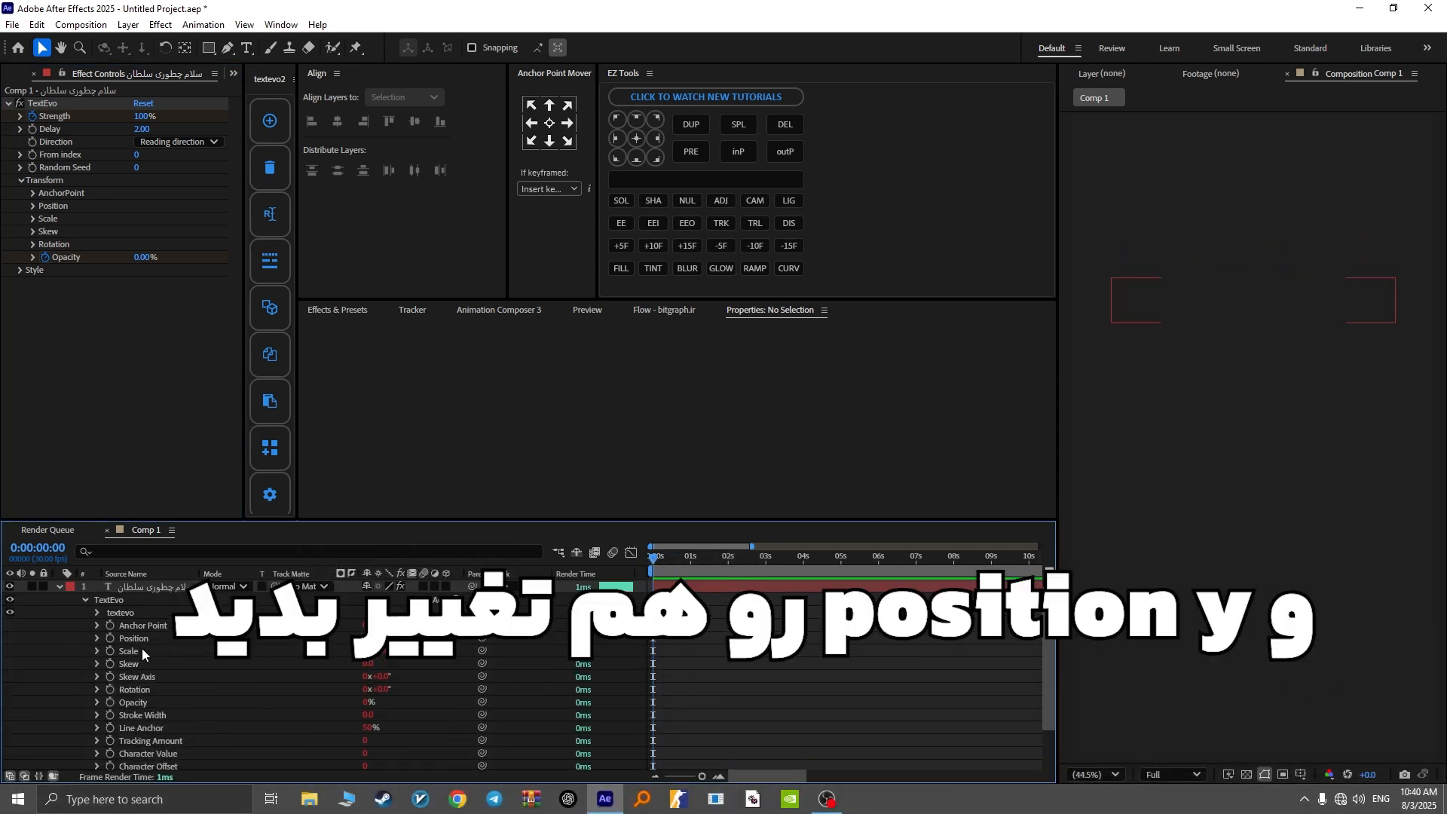
Step: Collapse the text layer's TextEvo and Effects groups and the layer itself in the timeline
{"action": "left_click", "coordinate": [86, 596]}
{"action": "left_click", "coordinate": [73, 613]}
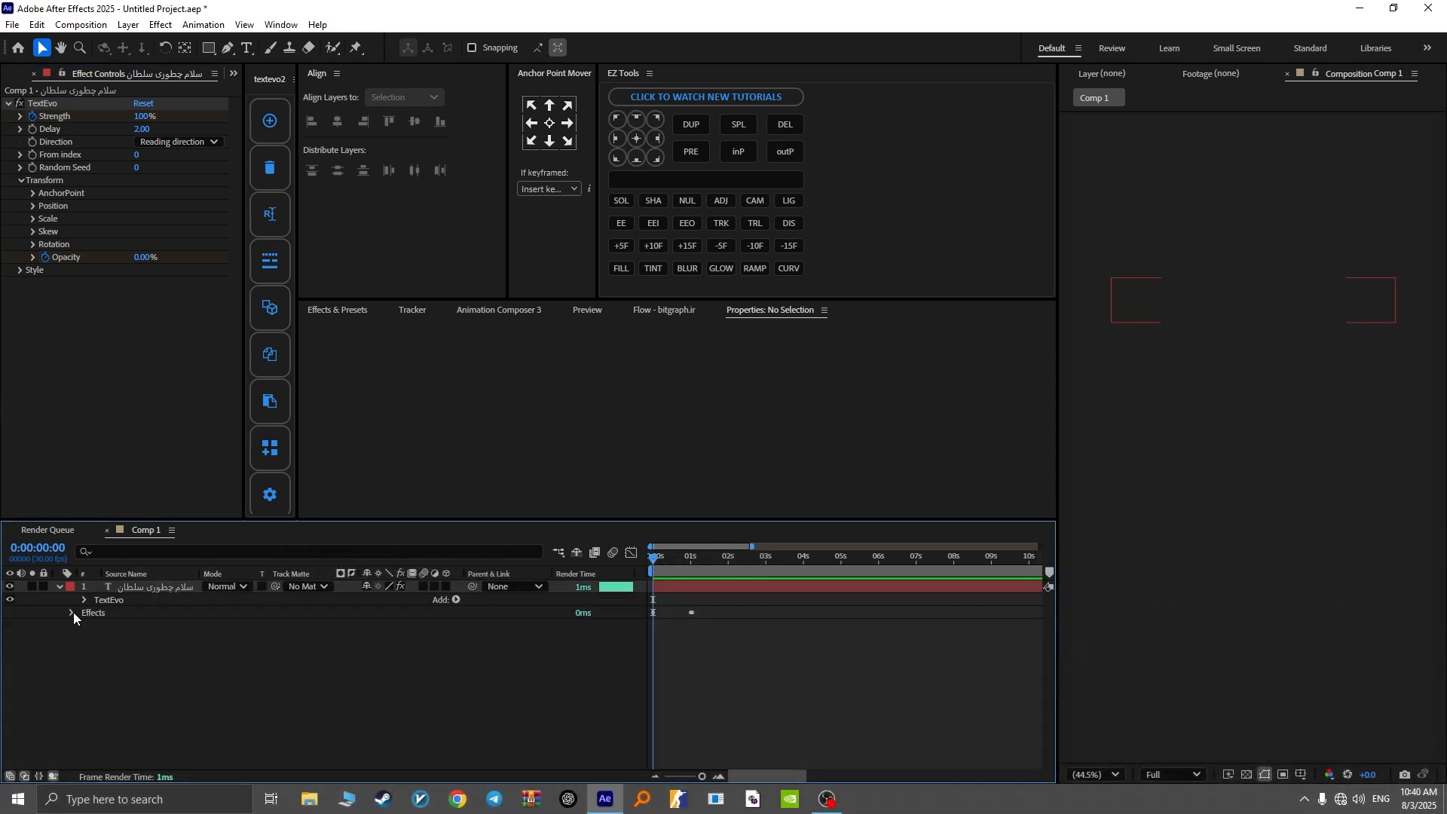
{"action": "left_click", "coordinate": [61, 588]}
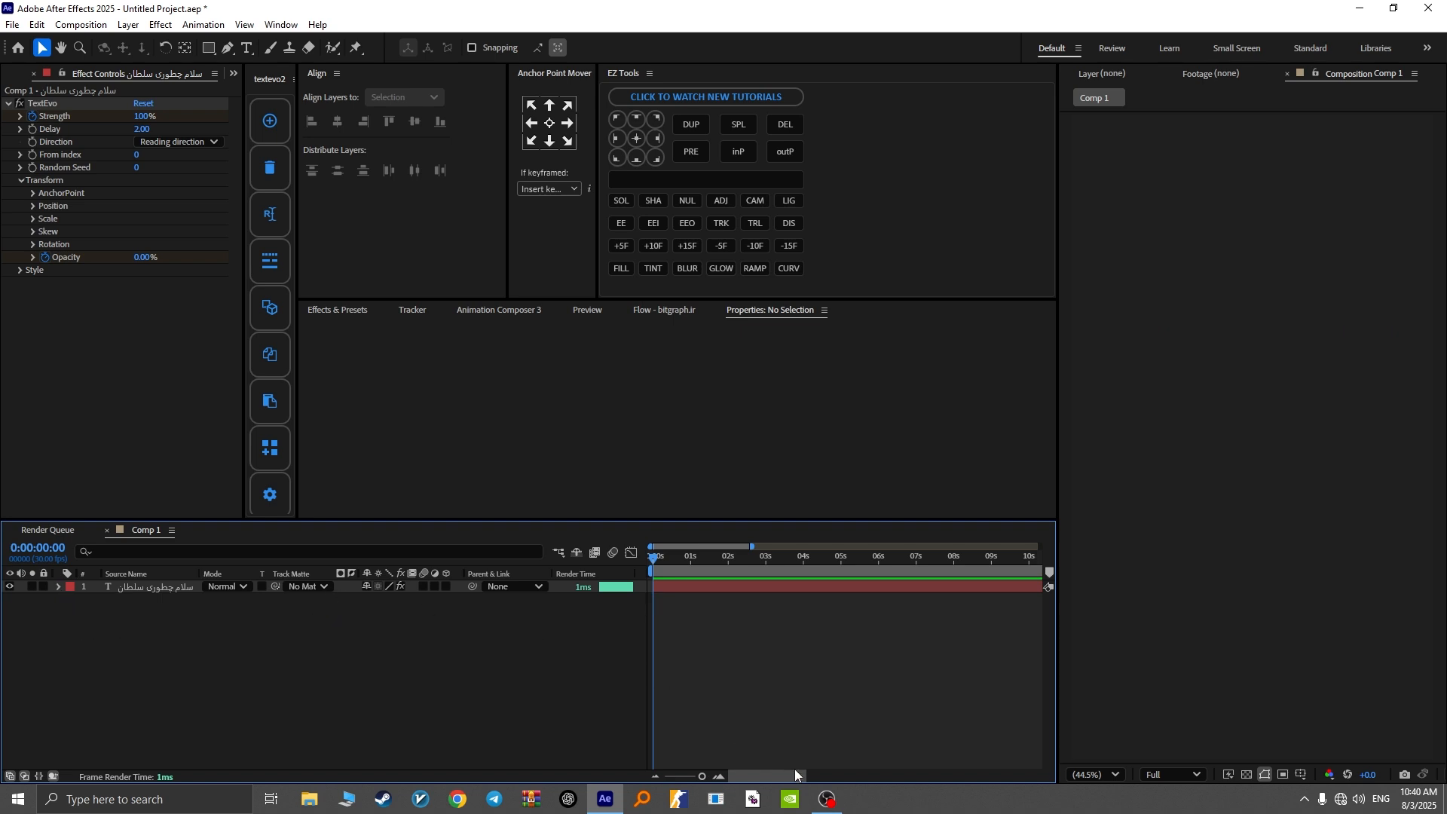
{"action": "mouse_move", "coordinate": [827, 803]}
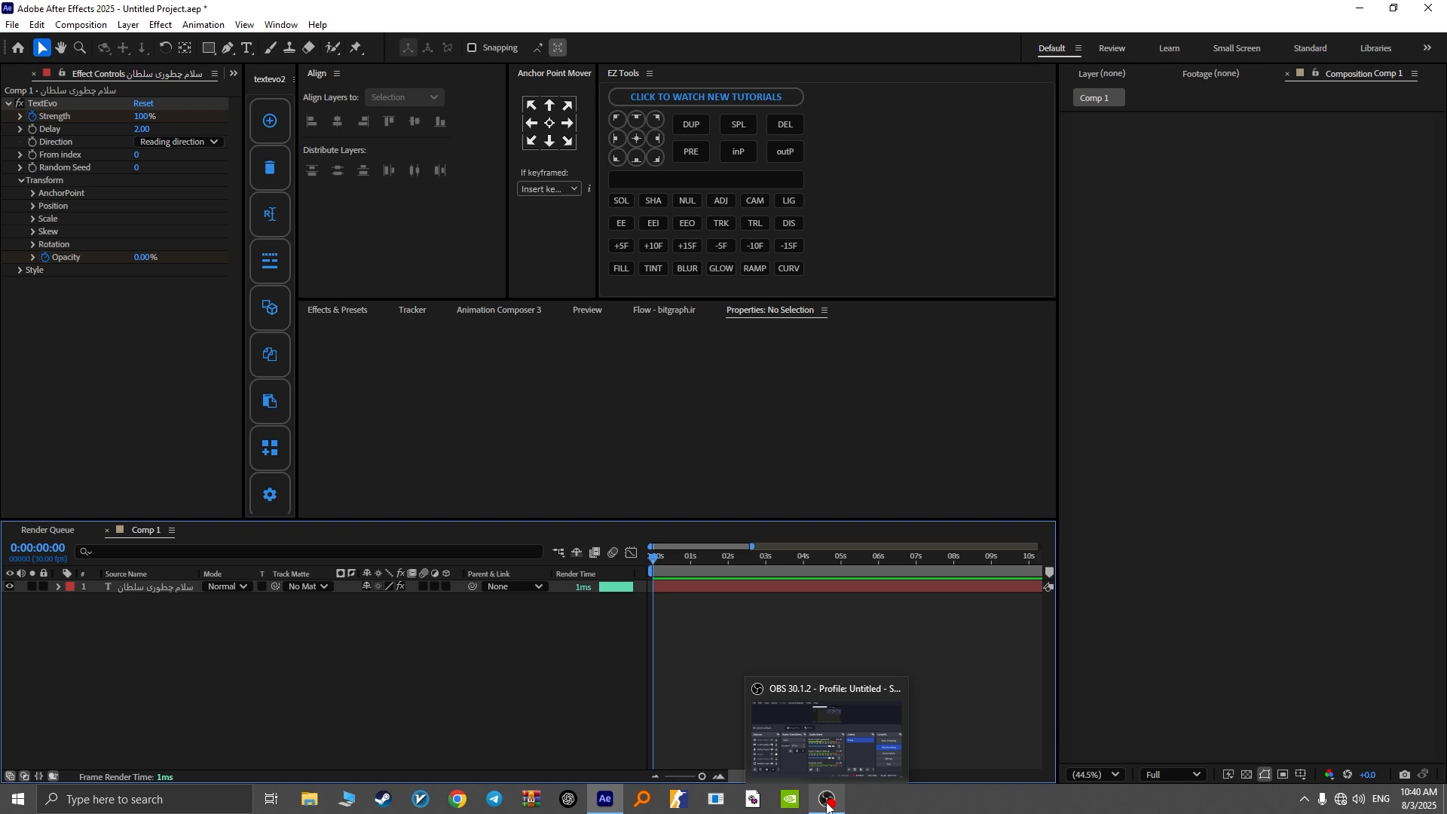